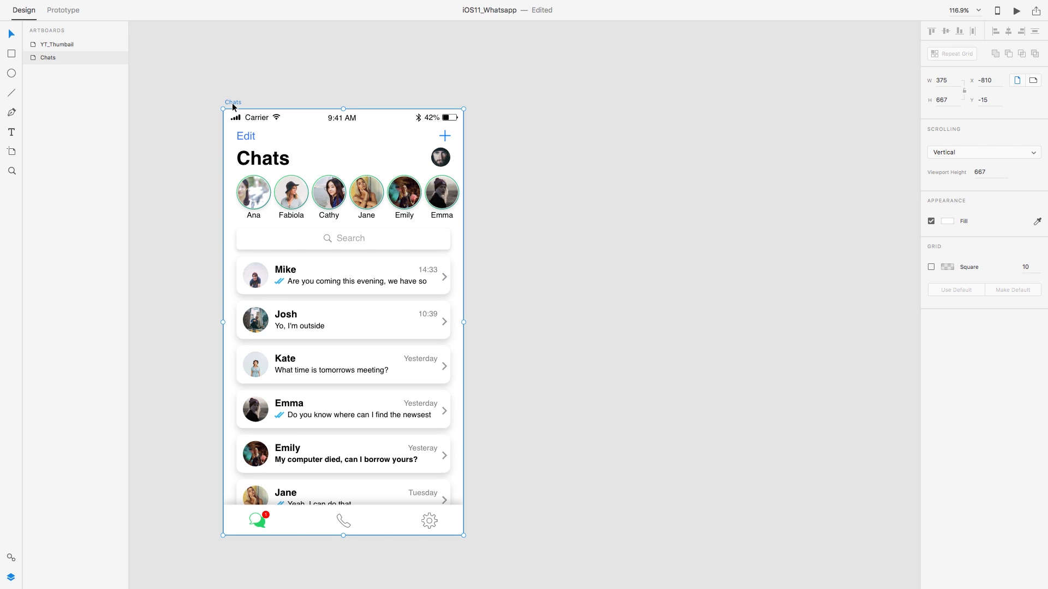
Duplicate the Chats artboard and name the copy Chats Alert
{"action": "key", "text": "super+d"}
{"action": "left_click", "coordinate": [501, 93]}
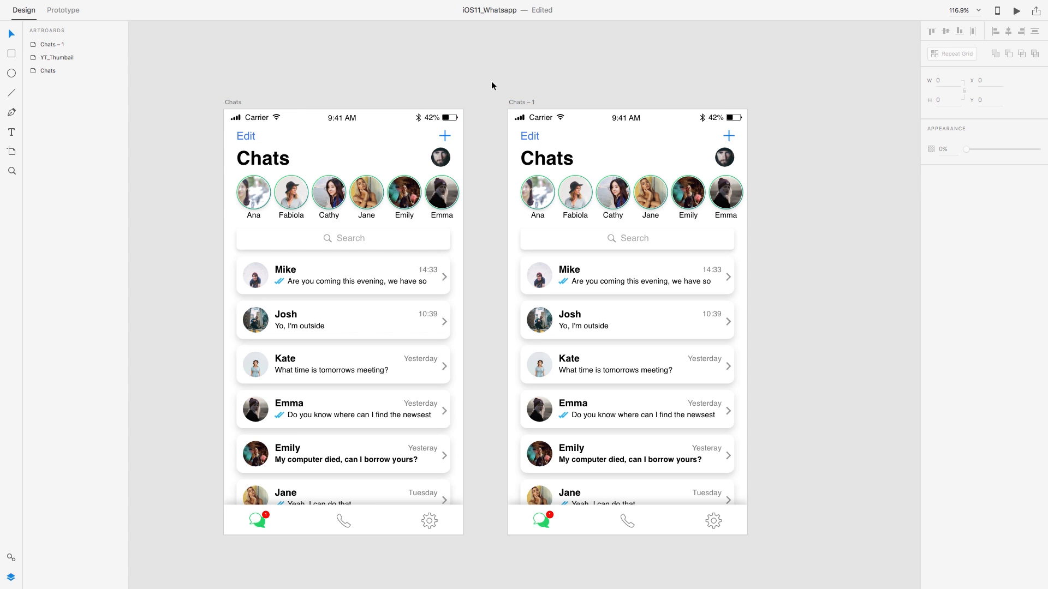
{"action": "scroll", "coordinate": [496, 104], "scroll_direction": "right", "scroll_amount": 3}
{"action": "scroll", "coordinate": [495, 104], "scroll_direction": "down", "scroll_amount": 1}
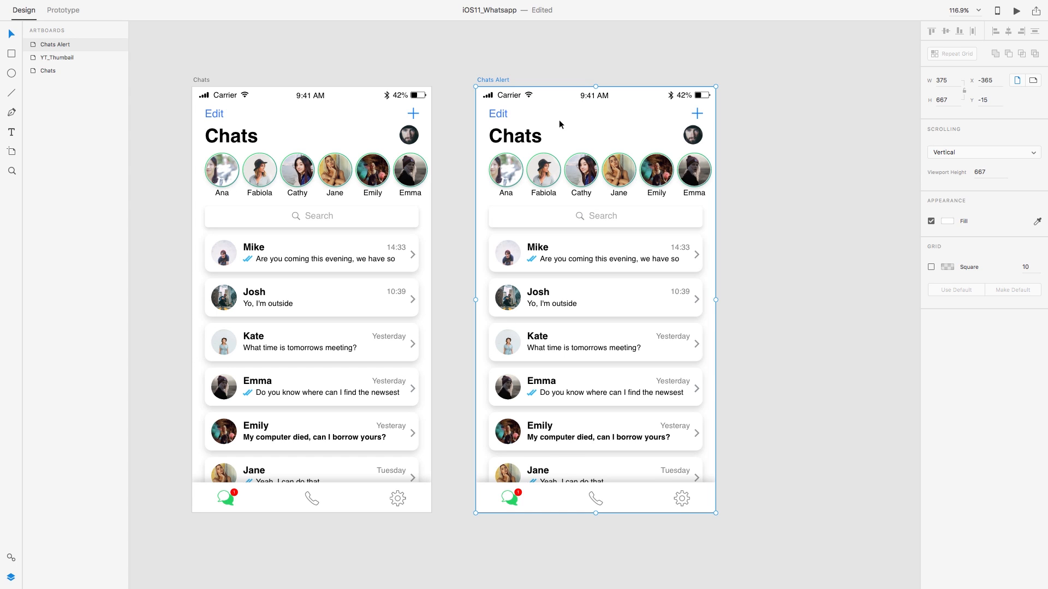
Draw a rectangle on the Chats Alert artboard and stretch it over the whole artboard, 375 by 667
{"action": "key", "text": "r"}
{"action": "left_click_drag", "start_coordinate": [522, 115], "coordinate": [652, 272]}
{"action": "key", "text": "Escape"}
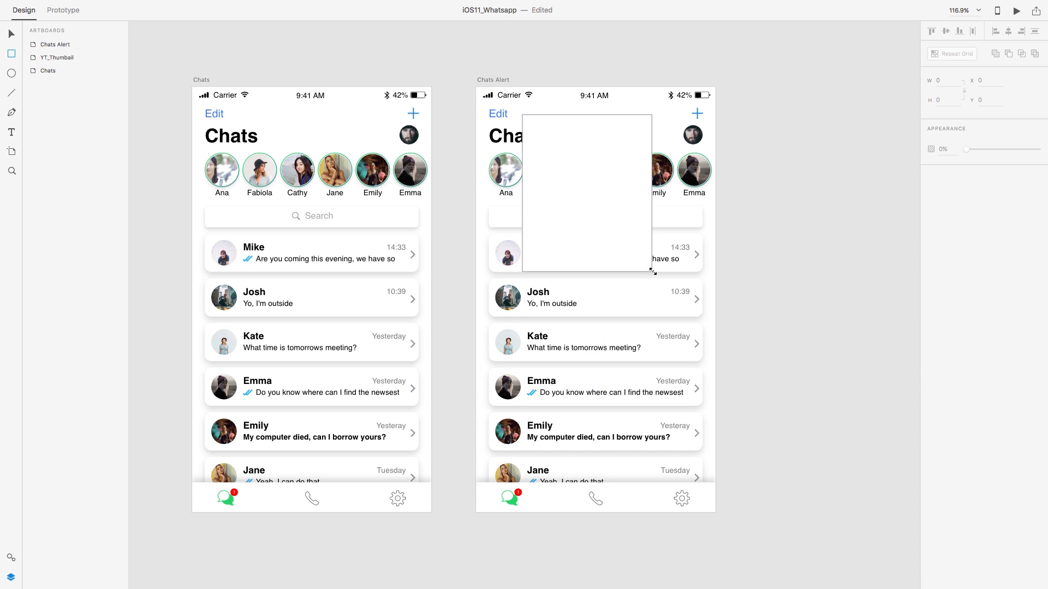
{"action": "left_click_drag", "start_coordinate": [587, 185], "coordinate": [540, 158]}
{"action": "left_click_drag", "start_coordinate": [606, 245], "coordinate": [714, 513]}
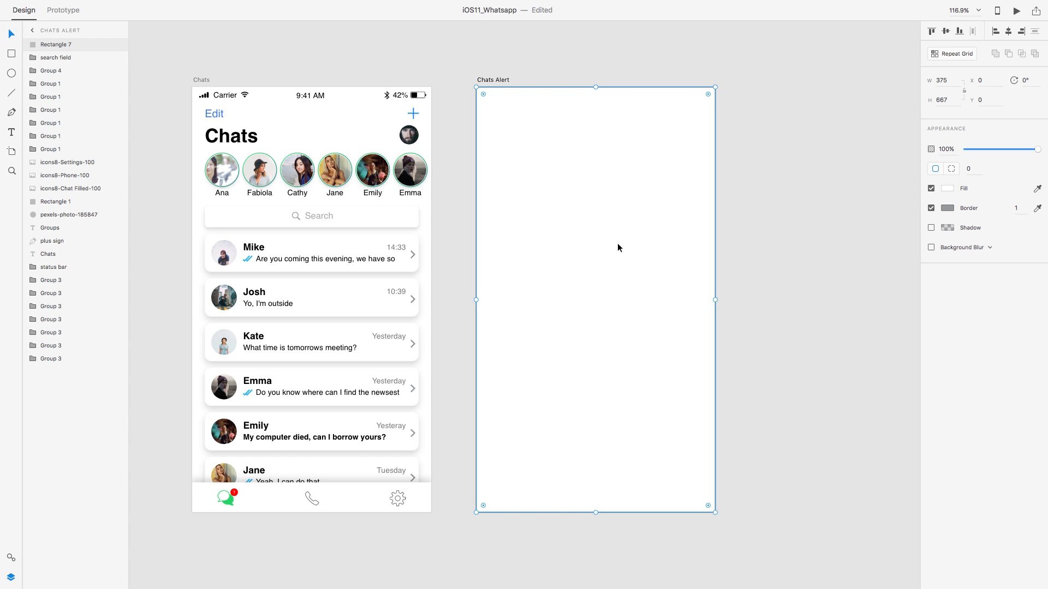
Remove the full-artboard rectangle's border and fill it with black #000000 at 25% alpha
{"action": "left_click", "coordinate": [931, 208]}
{"action": "left_click", "coordinate": [949, 188]}
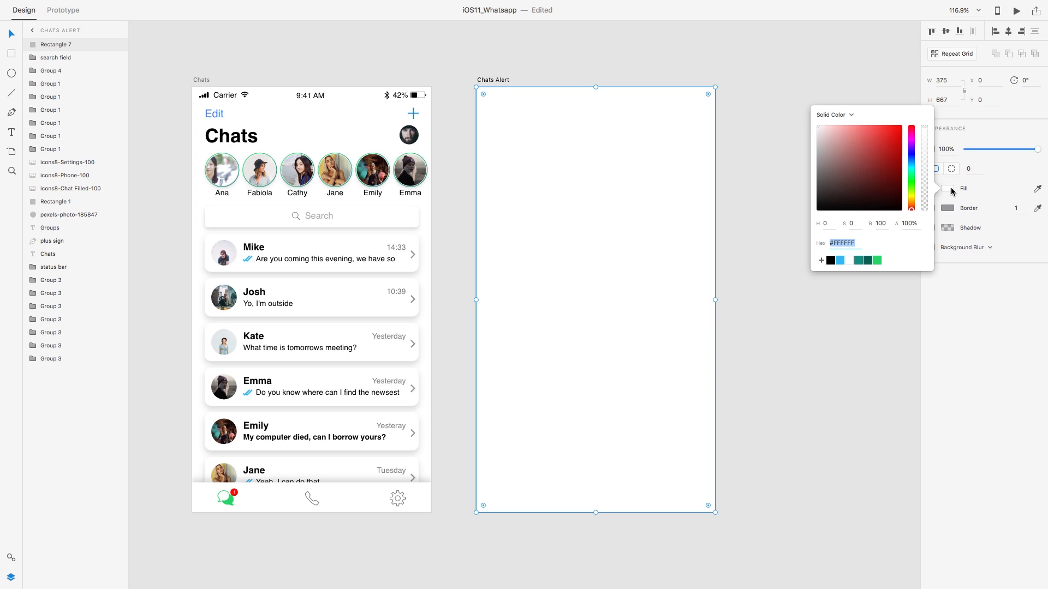
{"action": "left_click", "coordinate": [831, 261]}
{"action": "left_click", "coordinate": [834, 243]}
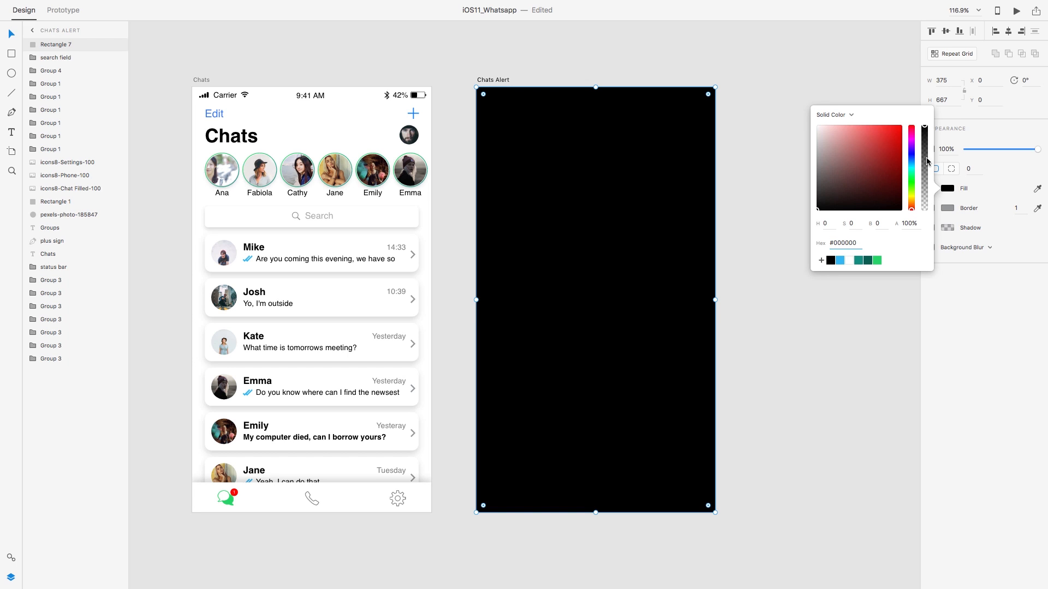
{"action": "left_click_drag", "start_coordinate": [926, 130], "coordinate": [926, 191]}
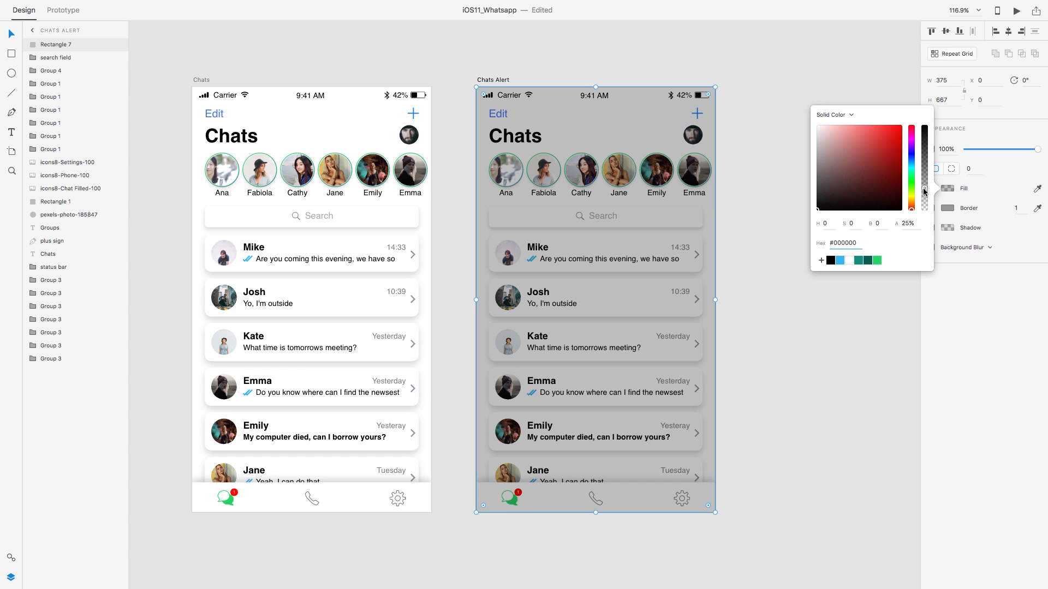
{"action": "left_click", "coordinate": [779, 162]}
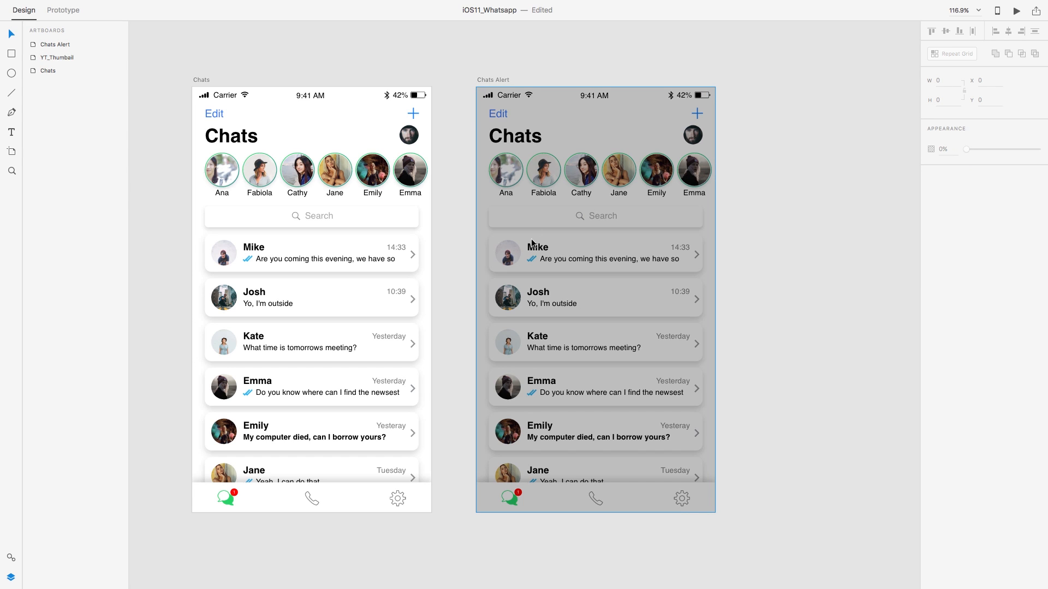
Draw a white alert box about 263 by 150 over the dark overlay and centre it vertically and horizontally on the artboard
{"action": "key", "text": "r"}
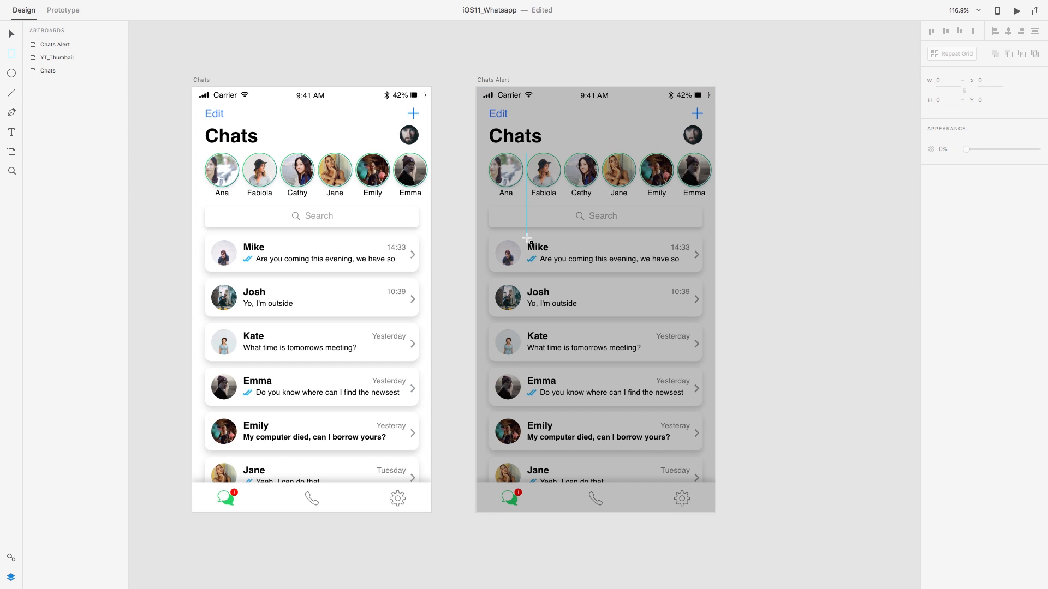
{"action": "mouse_move", "coordinate": [516, 229]}
{"action": "left_mouse_down"}
{"action": "mouse_move", "coordinate": [547, 243]}
{"action": "mouse_move", "coordinate": [599, 304]}
{"action": "mouse_move", "coordinate": [643, 324]}
{"action": "mouse_move", "coordinate": [684, 324]}
{"action": "left_mouse_up"}
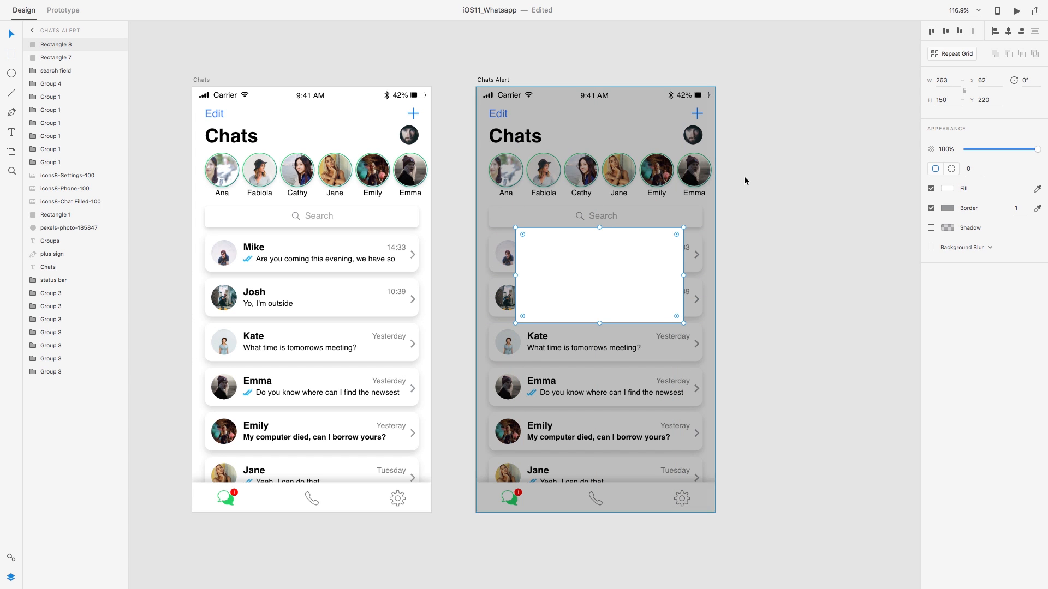
{"action": "left_click", "coordinate": [947, 34]}
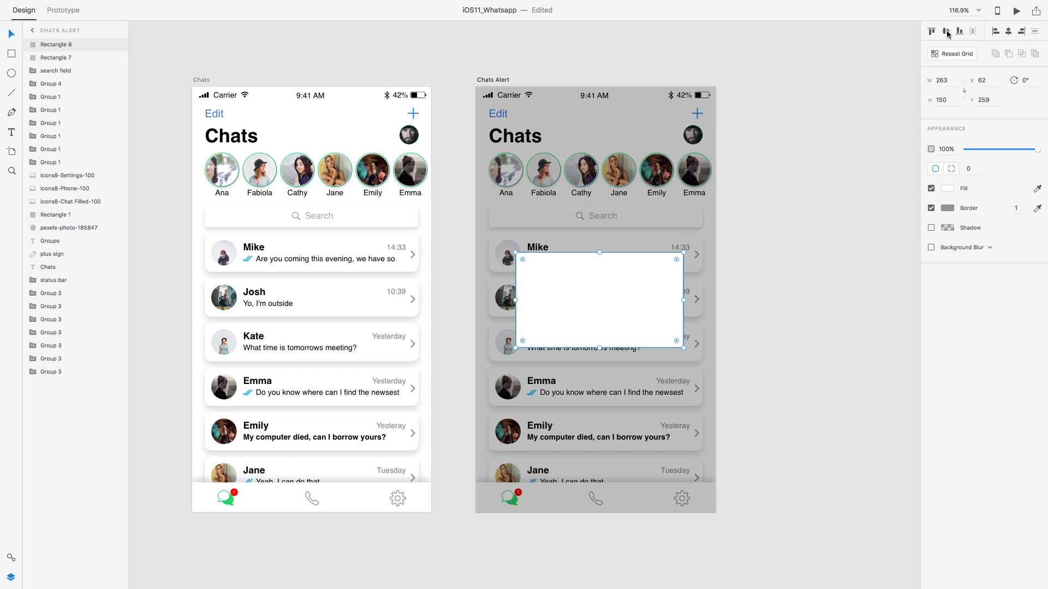
{"action": "left_click", "coordinate": [1009, 33]}
{"action": "left_click", "coordinate": [856, 203]}
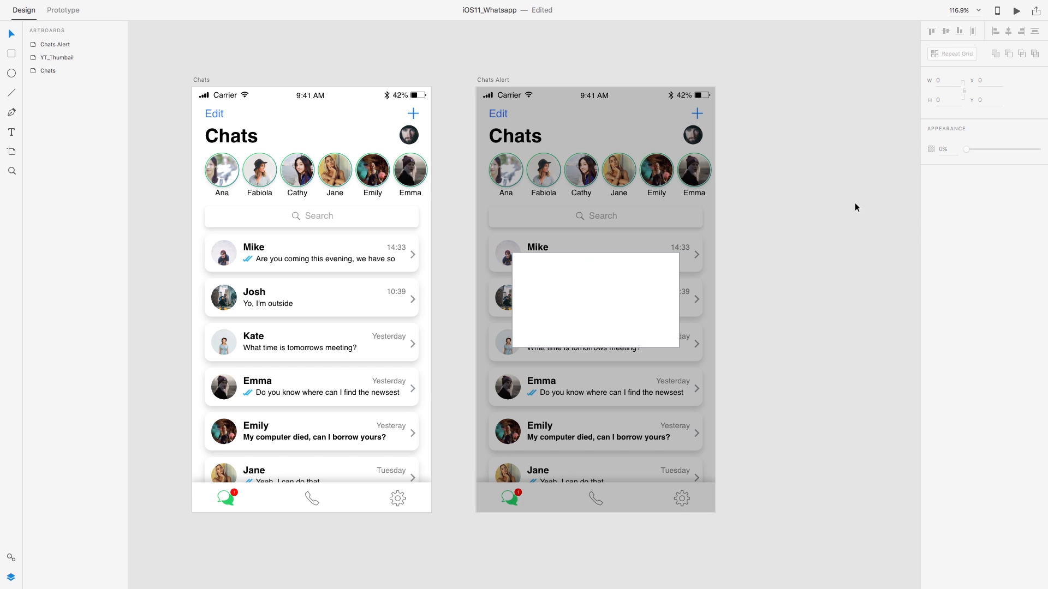
Try corner radii of 20 and 25 on the white alert box, and settle on 15
{"action": "left_click", "coordinate": [617, 298]}
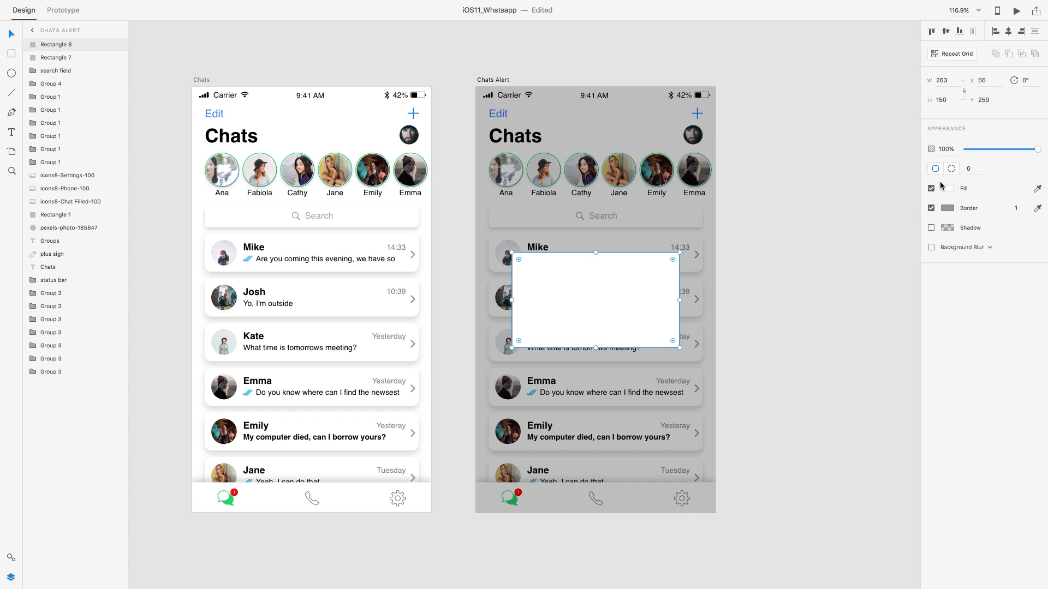
{"action": "left_click", "coordinate": [975, 169]}
{"action": "type", "text": "20"}
{"action": "key", "text": "Return"}
{"action": "left_click", "coordinate": [974, 169]}
{"action": "type", "text": "25"}
{"action": "key", "text": "Return"}
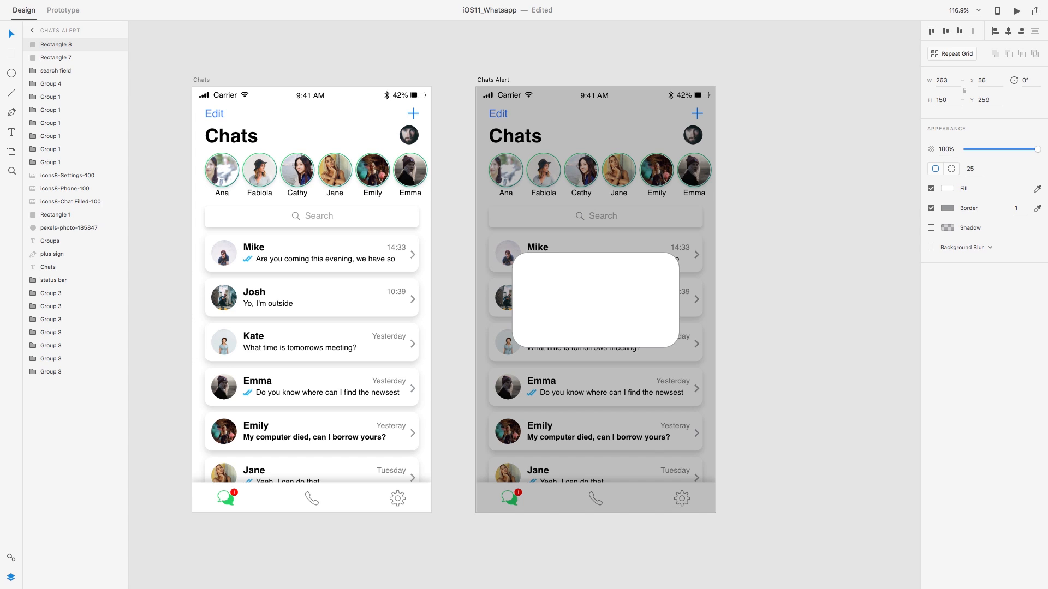
{"action": "type", "text": "15"}
{"action": "key", "text": "Return"}
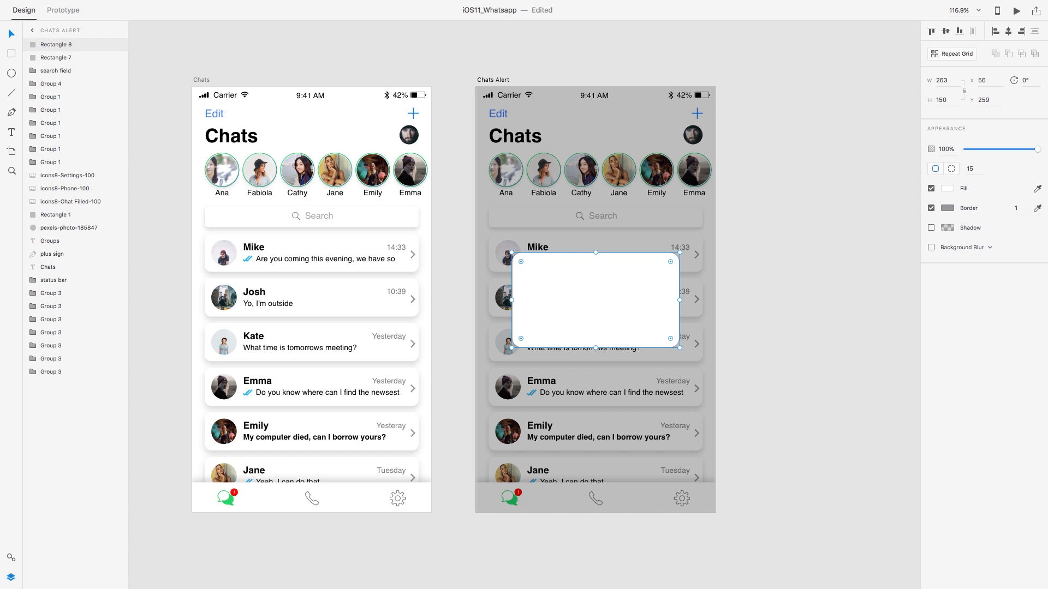
{"action": "left_click", "coordinate": [977, 170]}
{"action": "left_click", "coordinate": [841, 237]}
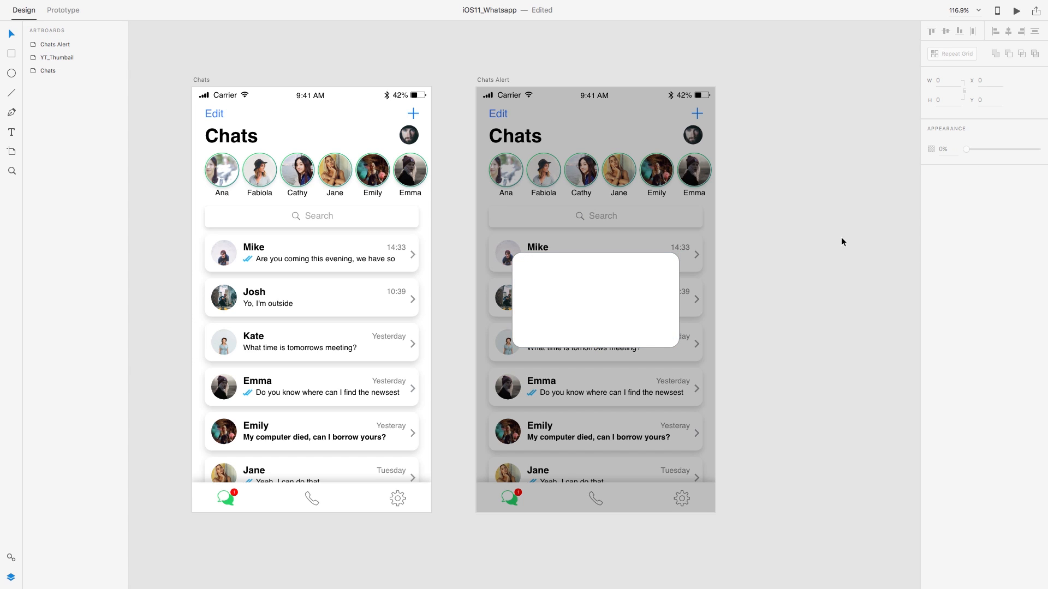
Remove the border from the white alert box
{"action": "scroll", "coordinate": [750, 293], "scroll_direction": "down", "scroll_amount": 2}
{"action": "left_click", "coordinate": [608, 234]}
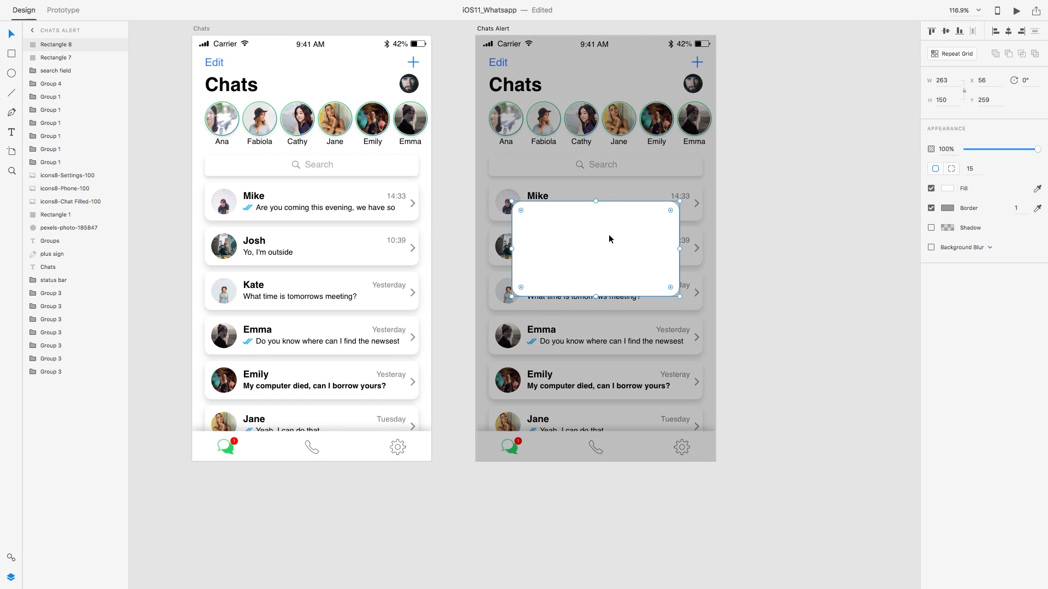
{"action": "left_click", "coordinate": [931, 208]}
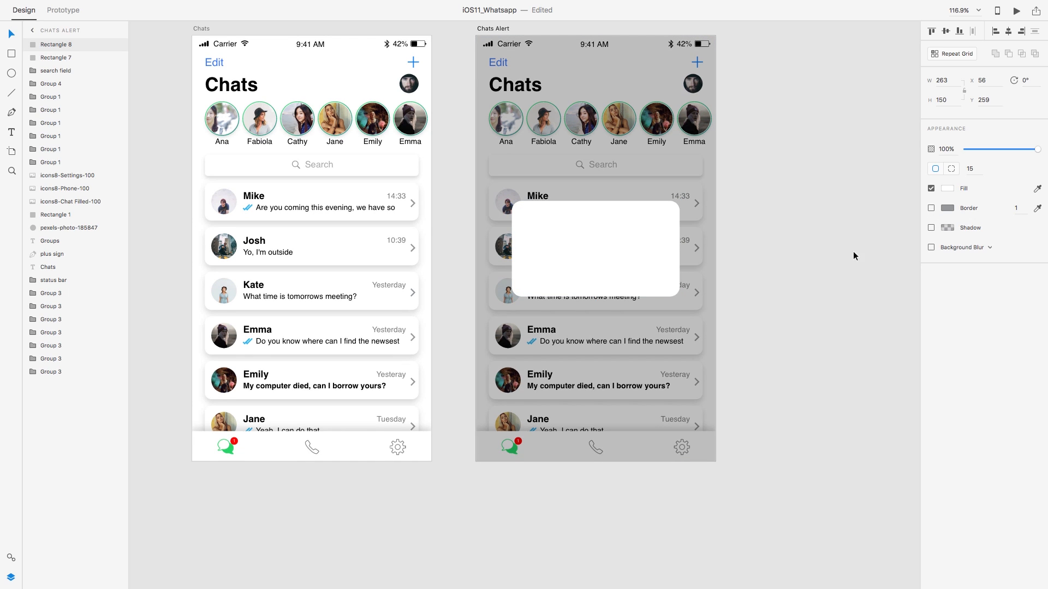
{"action": "left_click", "coordinate": [821, 267]}
{"action": "scroll", "coordinate": [555, 268], "scroll_direction": "up", "scroll_amount": 1}
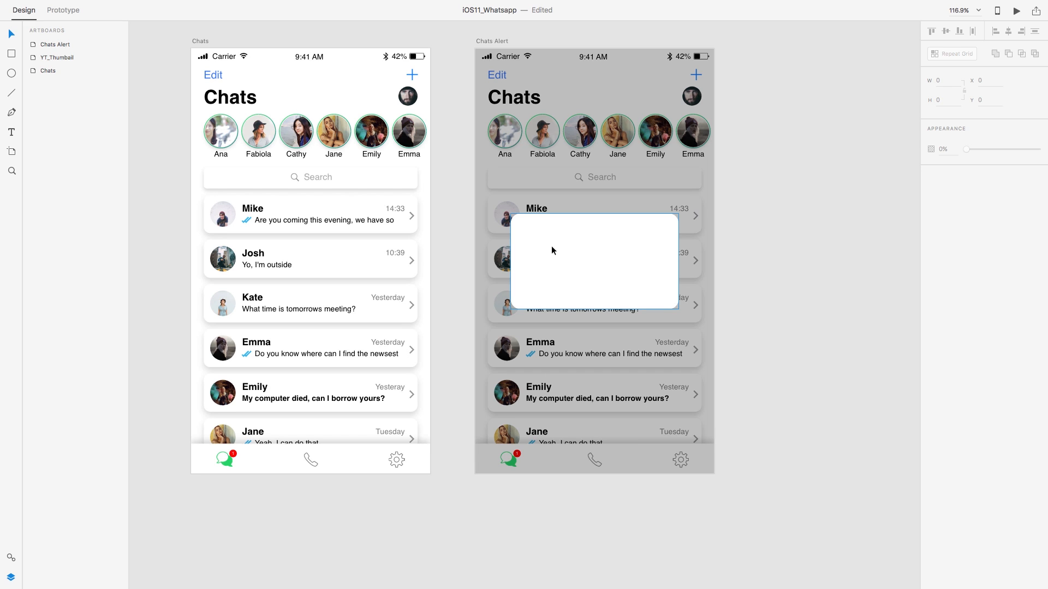
Add the text "This is the Title" inside the alert box and colour it black #000000
{"action": "key", "text": "t"}
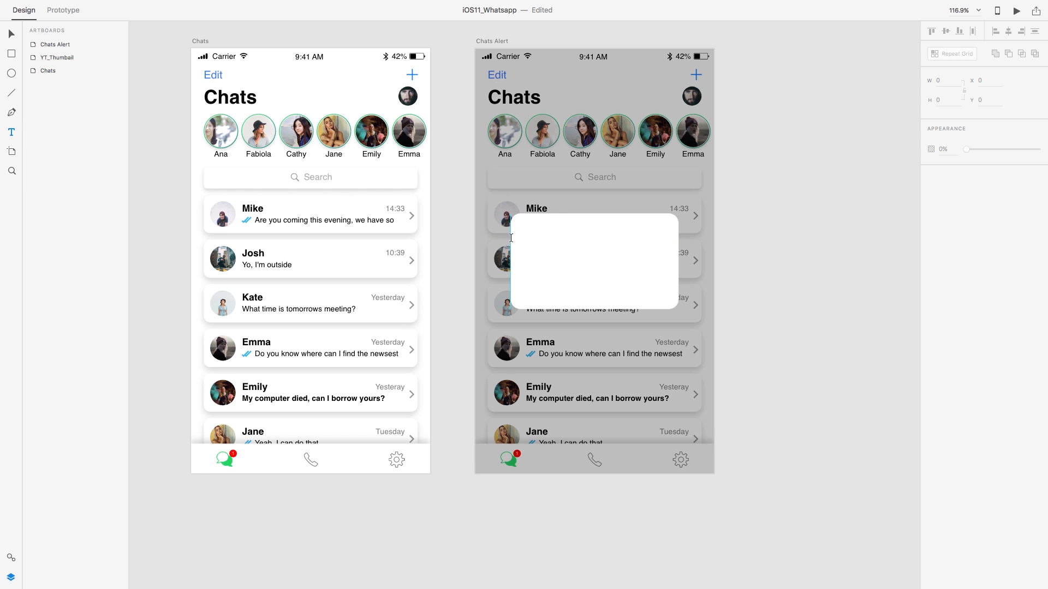
{"action": "left_click", "coordinate": [548, 229]}
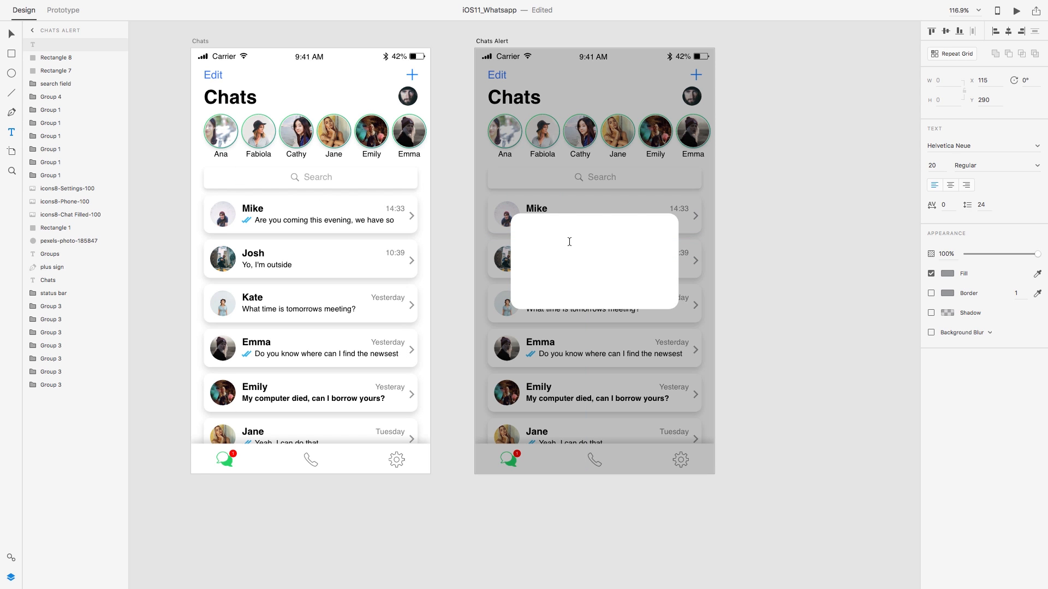
{"action": "type", "text": "This is the Title"}
{"action": "key", "text": "super+a"}
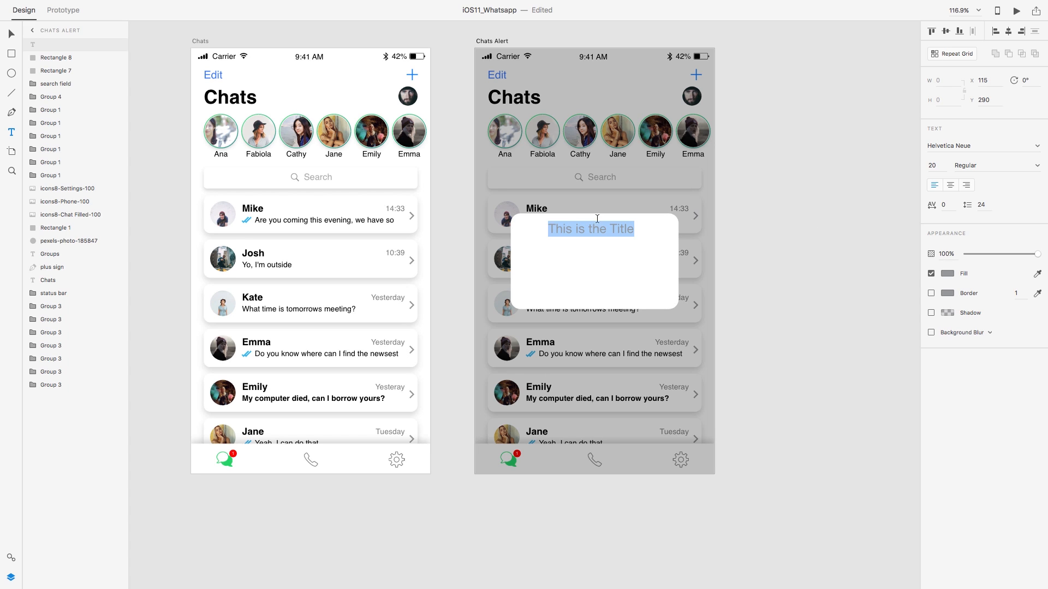
{"action": "left_click", "coordinate": [948, 273]}
{"action": "left_click", "coordinate": [829, 340]}
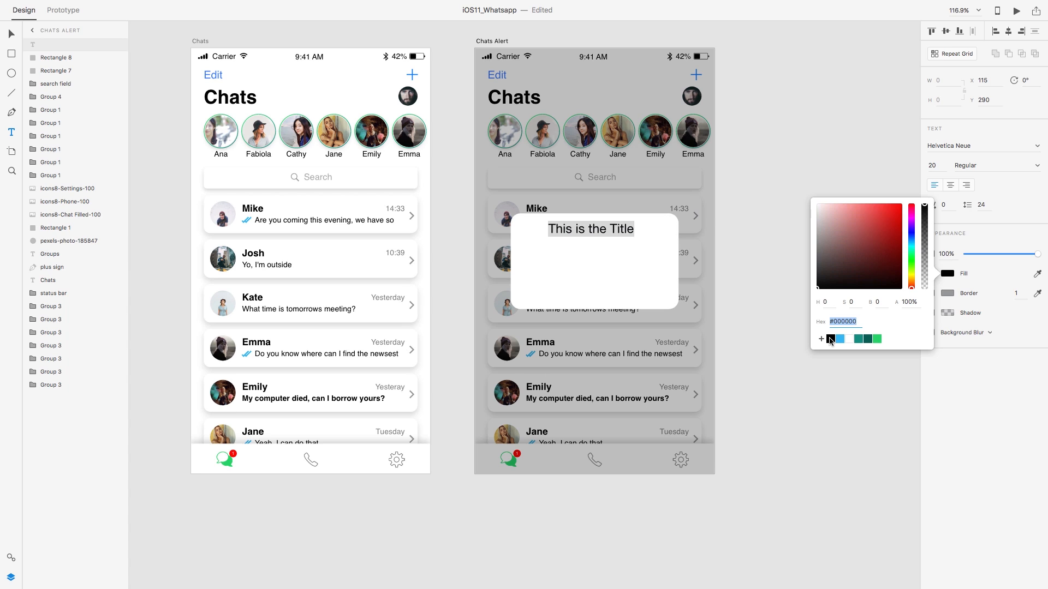
Set the title text's font to SF Pro Text in Bold
{"action": "left_click", "coordinate": [962, 145]}
{"action": "type", "text": "SF Pro Display"}
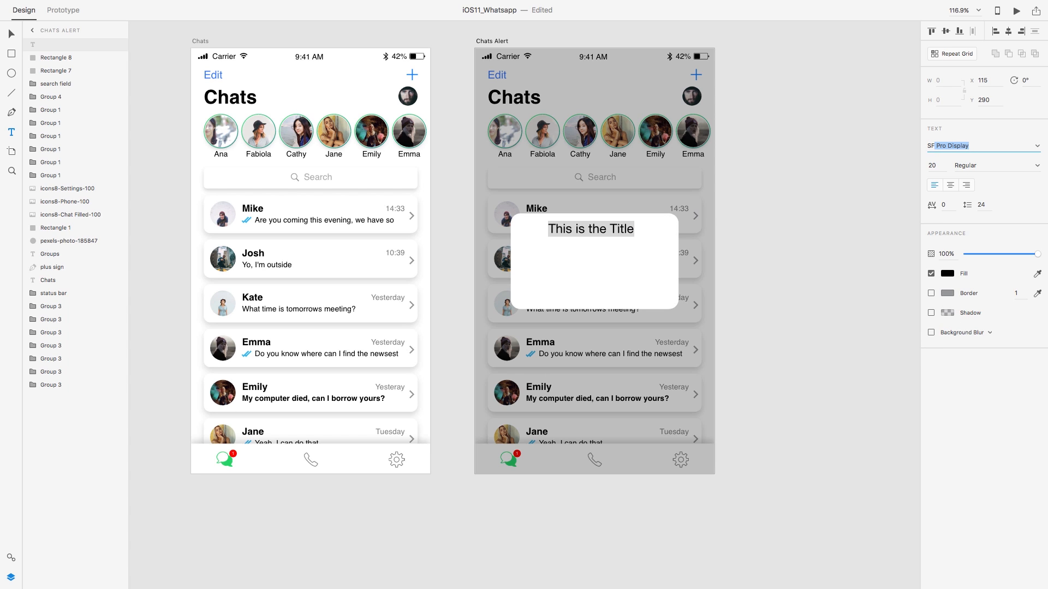
{"action": "key", "text": "Down"}
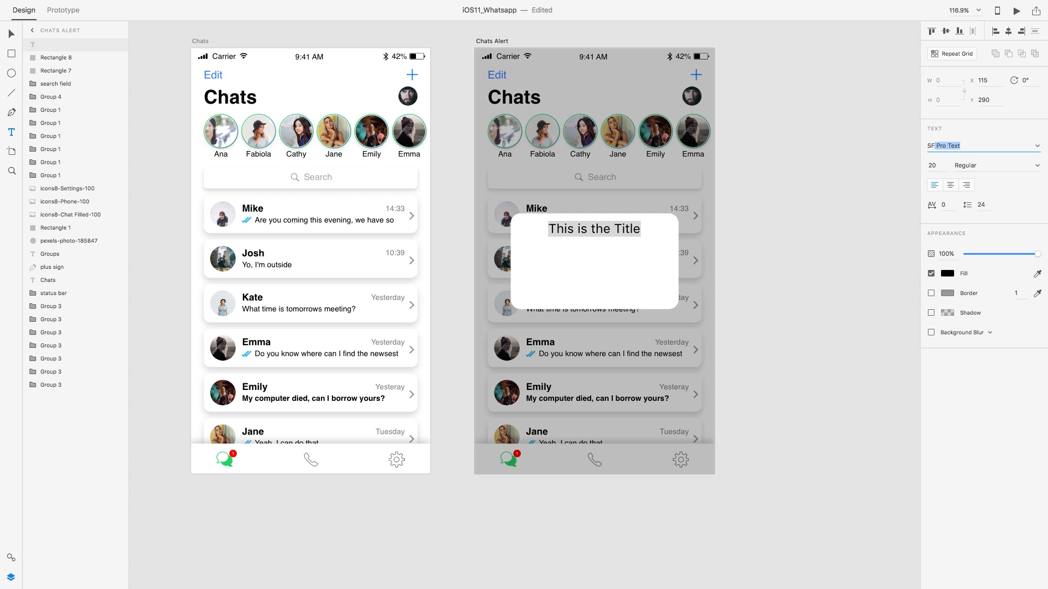
{"action": "key", "text": "Return"}
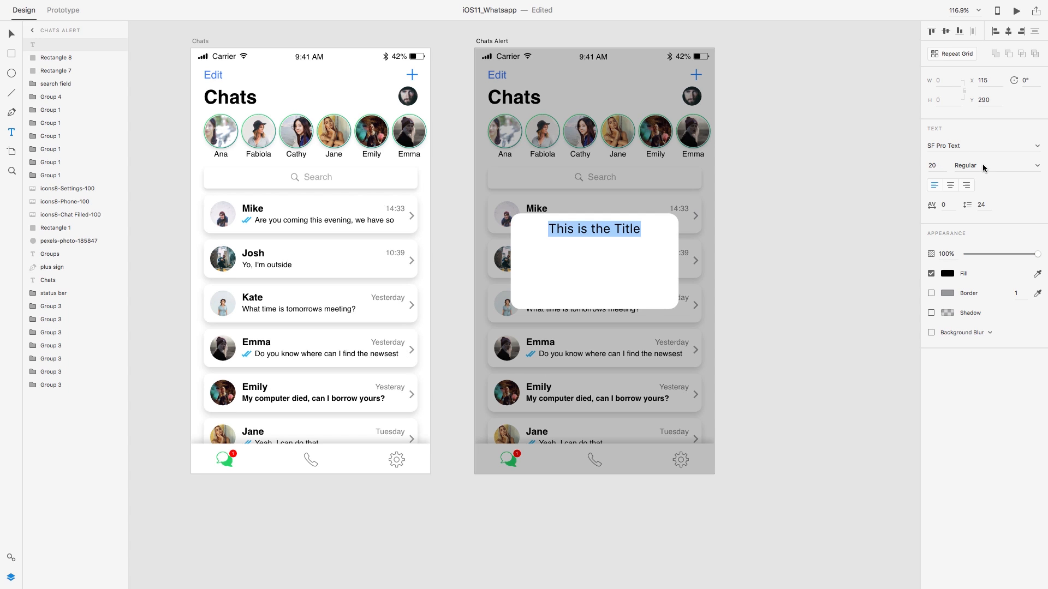
{"action": "left_click", "coordinate": [1036, 166]}
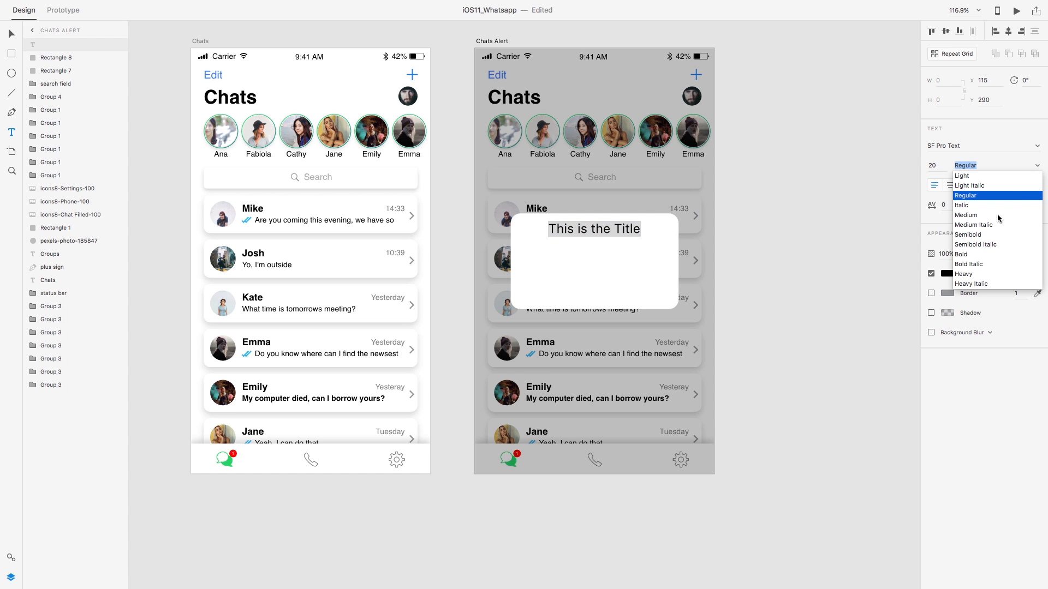
{"action": "left_click", "coordinate": [973, 256]}
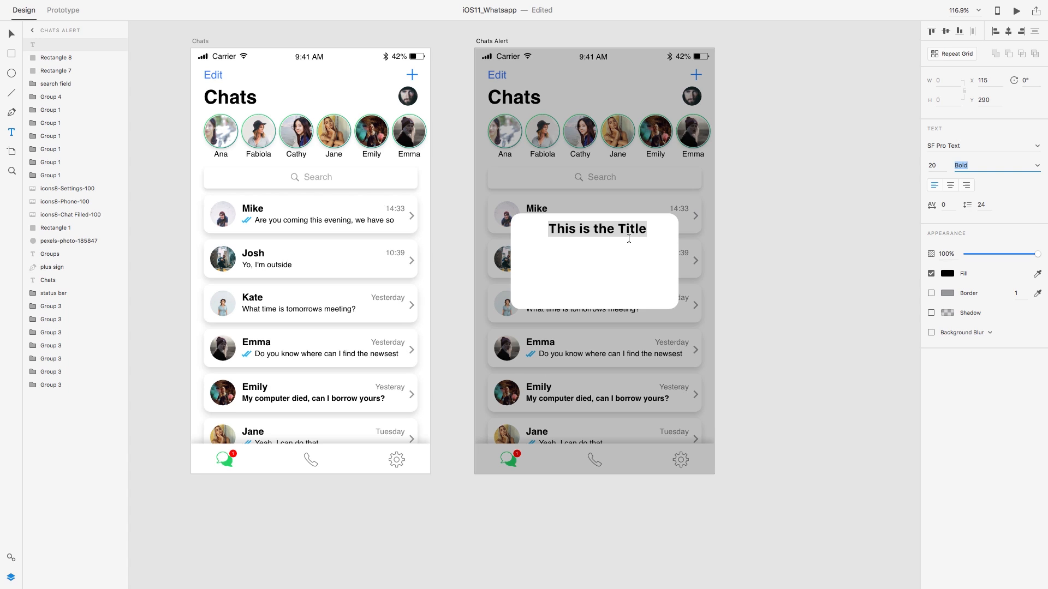
Set the title's font size to 15 and centre it horizontally near the alert box's upper edge
{"action": "left_click", "coordinate": [936, 166]}
{"action": "type", "text": "15"}
{"action": "key", "text": "Return"}
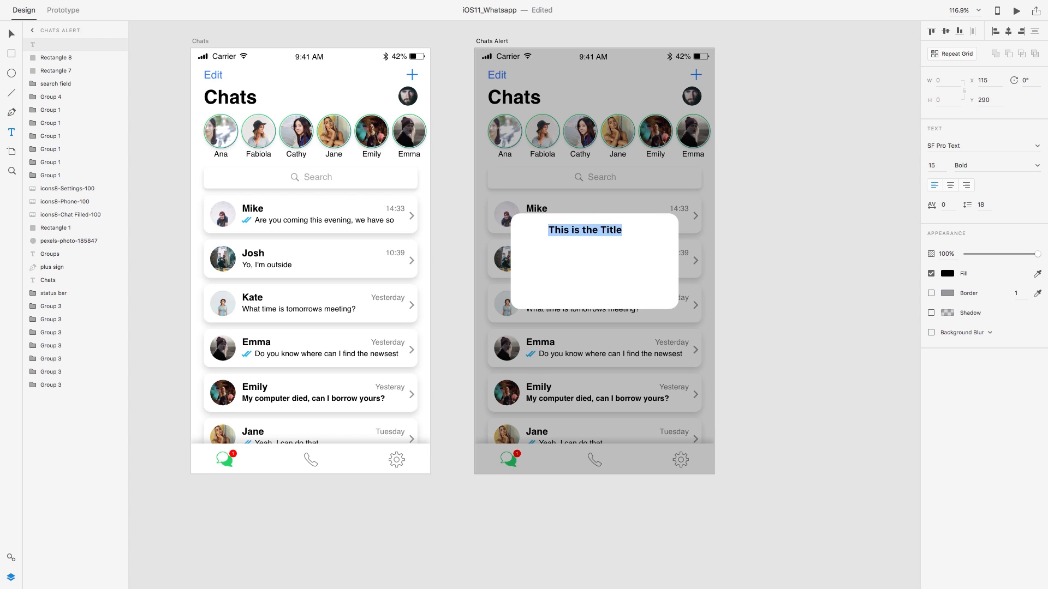
{"action": "key", "text": "Escape"}
{"action": "left_click_drag", "start_coordinate": [607, 233], "coordinate": [617, 227]}
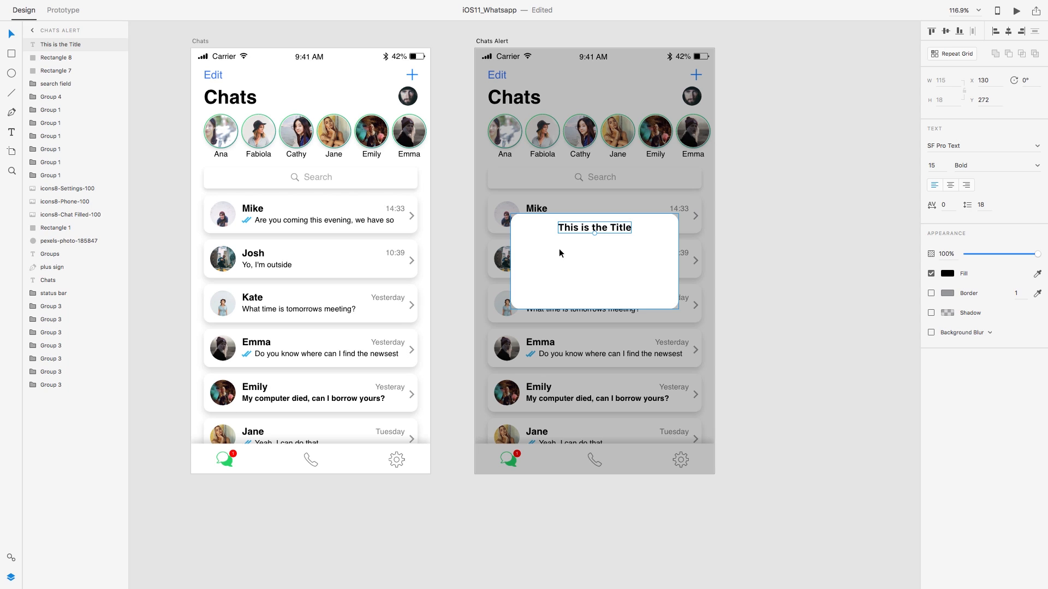
Add the text "This is the message" below the alert title and colour it black
{"action": "key", "text": "t"}
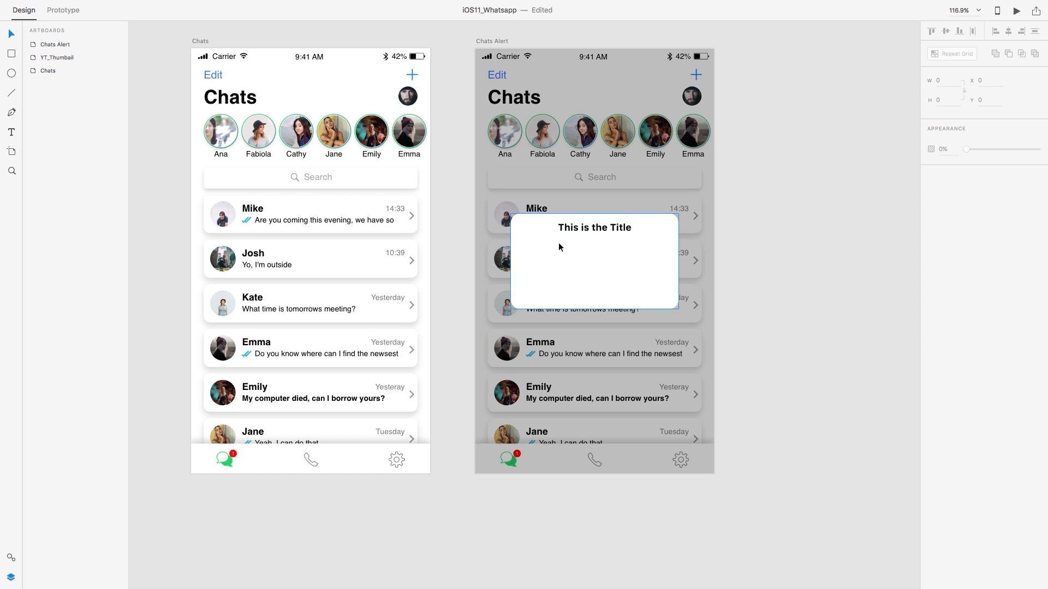
{"action": "left_click", "coordinate": [526, 246]}
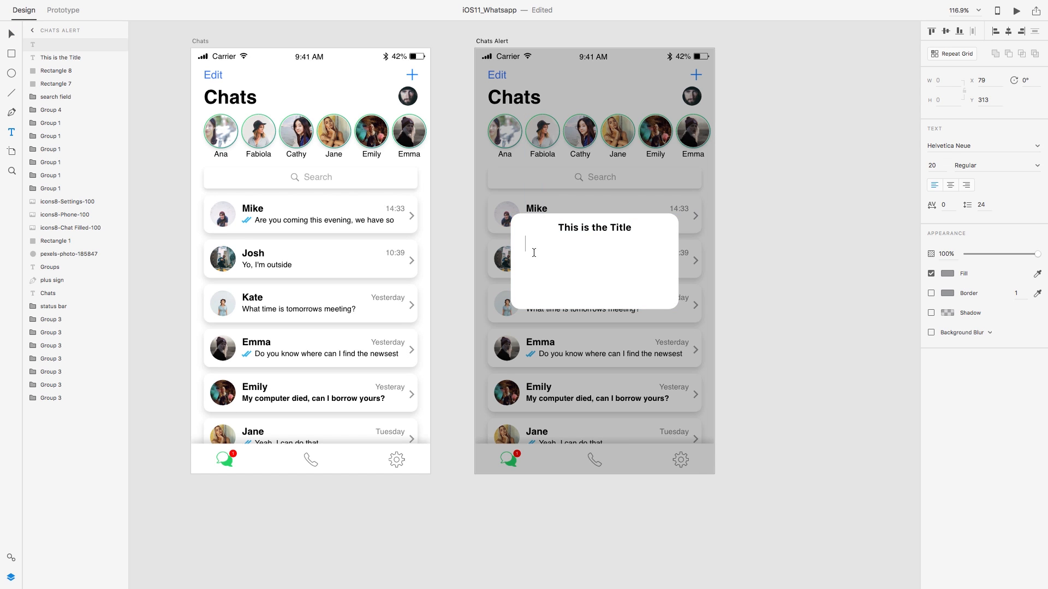
{"action": "type", "text": "This is the message"}
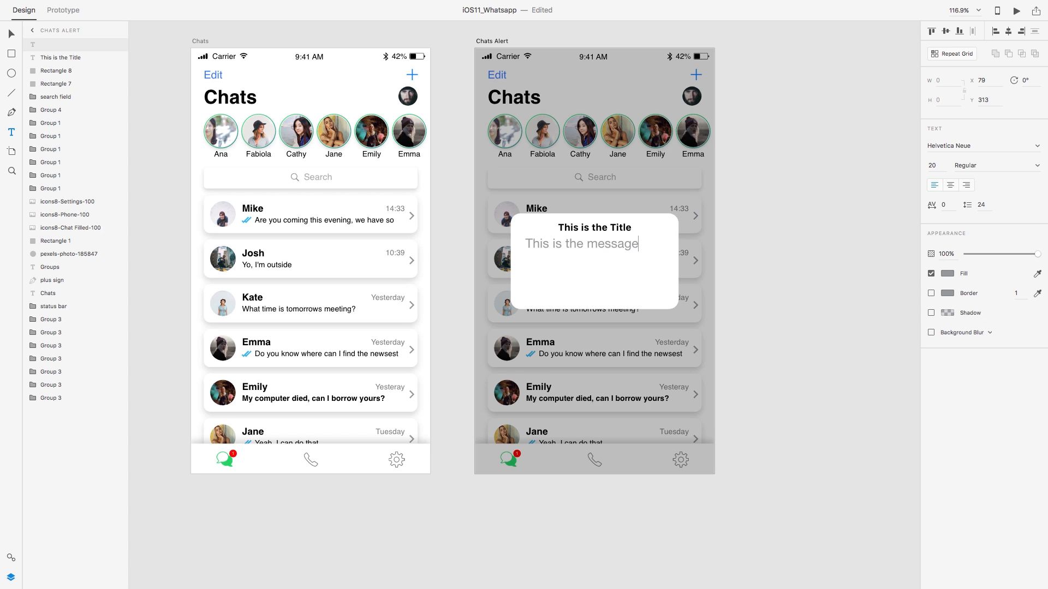
{"action": "key", "text": "super+a"}
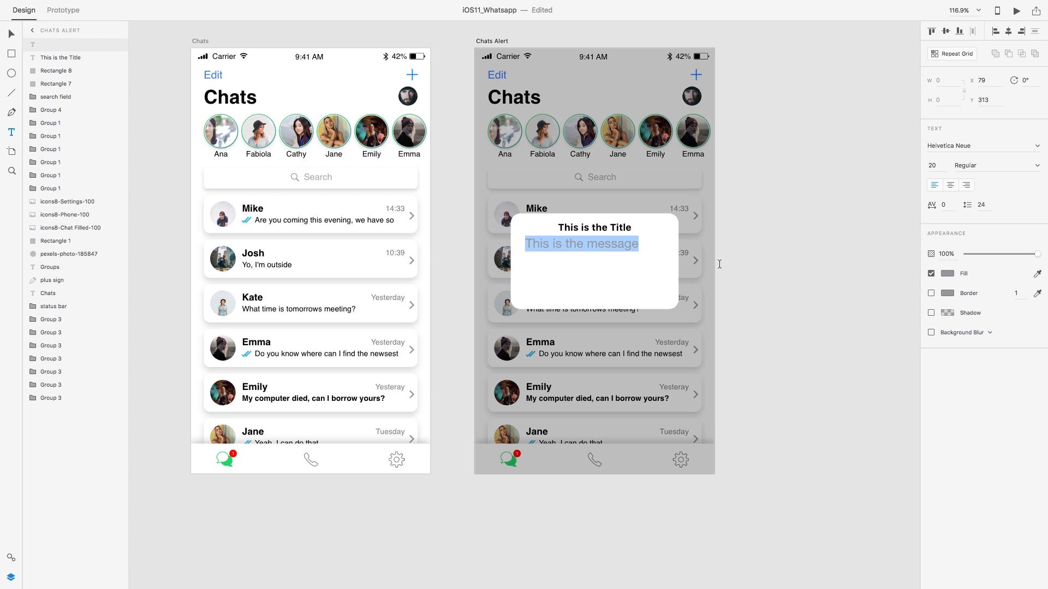
{"action": "left_click", "coordinate": [949, 273]}
{"action": "left_click", "coordinate": [830, 340]}
Set the message text's font to SF Pro Text Light at size 12
{"action": "left_click", "coordinate": [969, 147]}
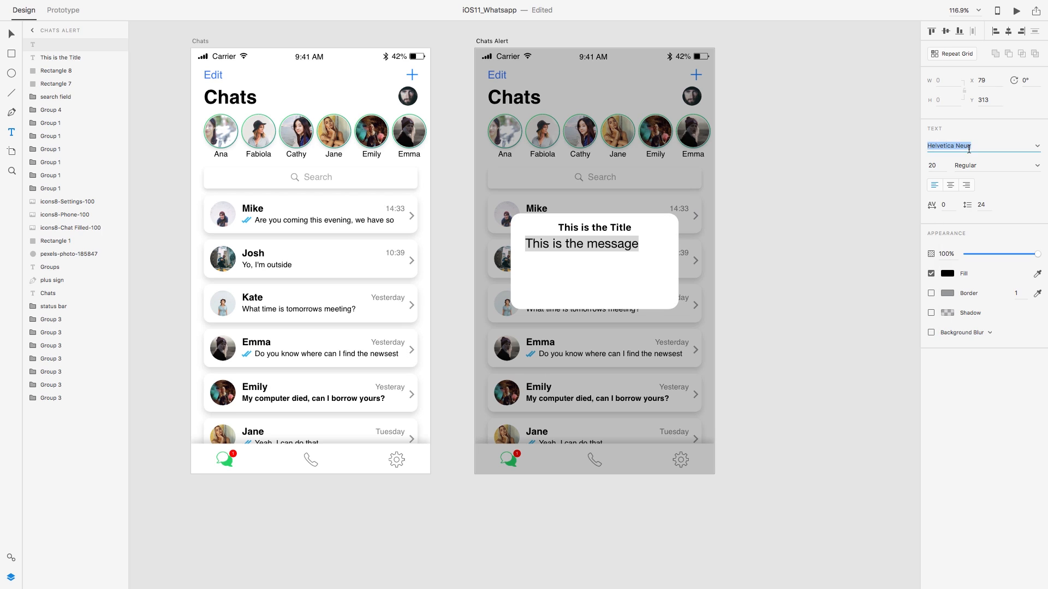
{"action": "type", "text": "SF Pro Text"}
{"action": "key", "text": "Return"}
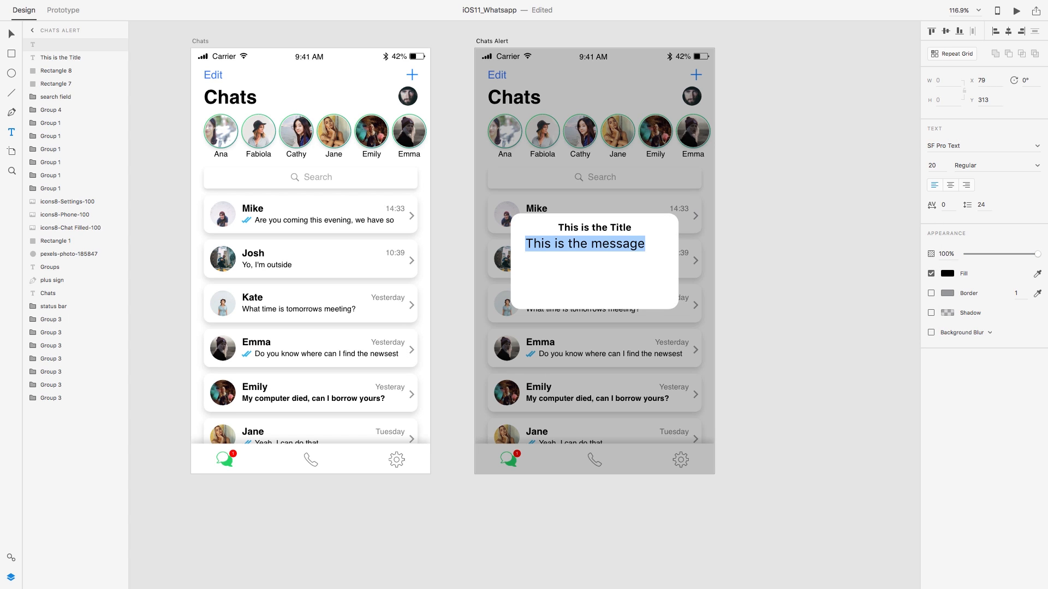
{"action": "left_click", "coordinate": [934, 166]}
{"action": "type", "text": "12"}
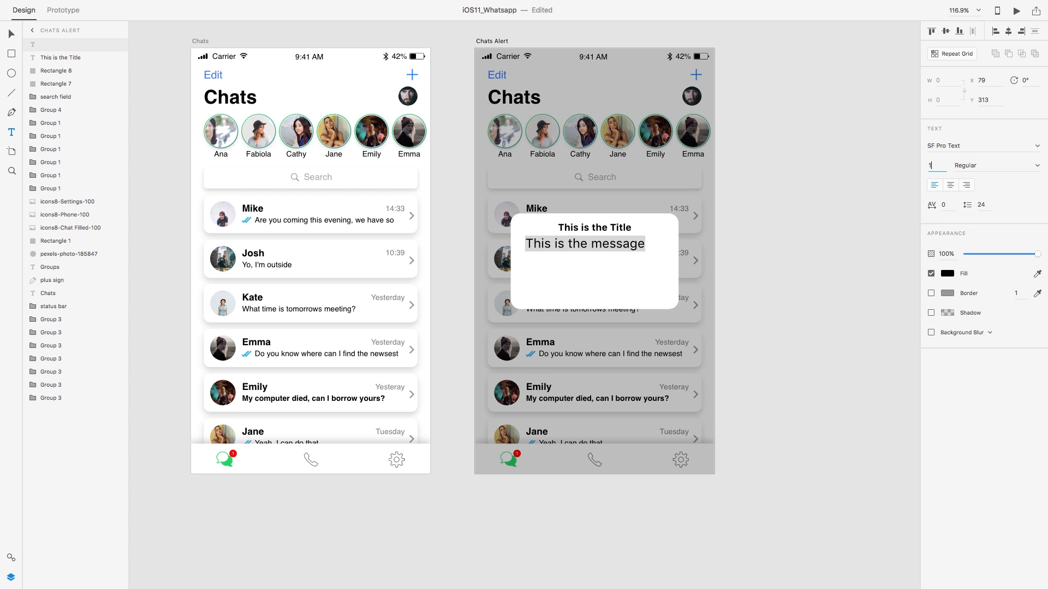
{"action": "key", "text": "Return"}
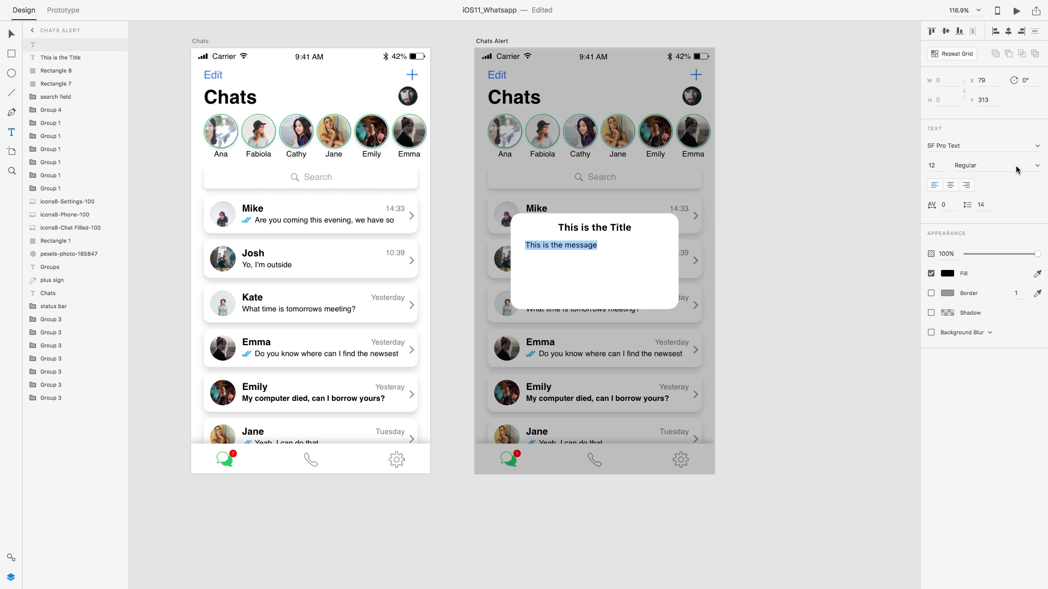
{"action": "left_click", "coordinate": [1037, 166]}
{"action": "left_click", "coordinate": [969, 177]}
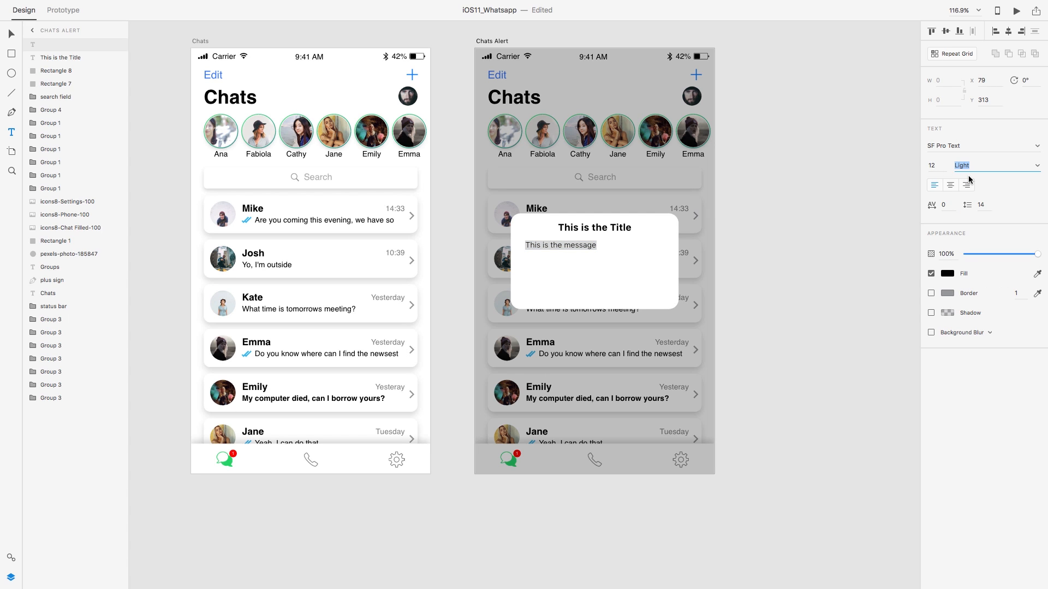
Replace the message with "Are you sure you want to delete this chat? All of the messages, including videos, audios and images will be lost."
{"action": "left_click", "coordinate": [596, 246]}
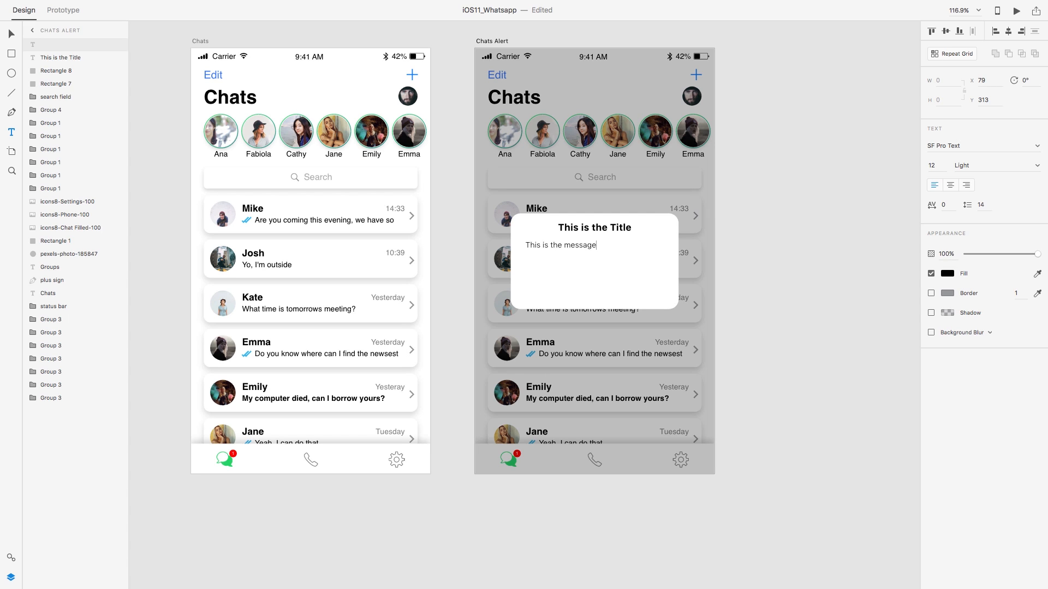
{"action": "key", "text": "super+a"}
{"action": "type", "text": "Are you sure you want to delete this chat? All of the messages, including videos, audios and images will be lost."}
{"action": "key", "text": "Escape"}
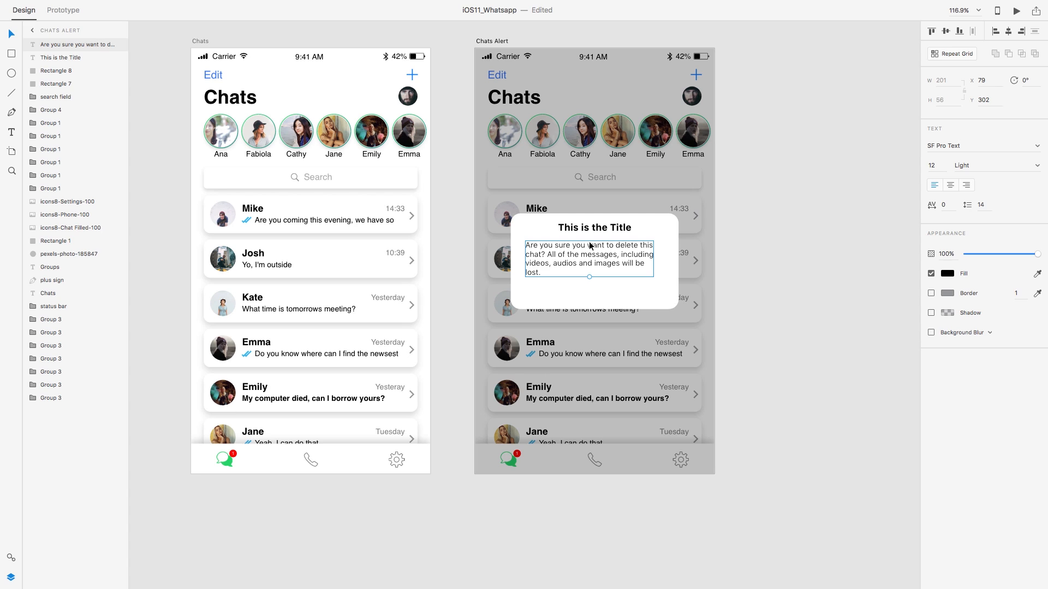
Position the message text directly beneath the title, centred in the alert box, and centre-align its lines
{"action": "left_click_drag", "start_coordinate": [569, 247], "coordinate": [584, 245]}
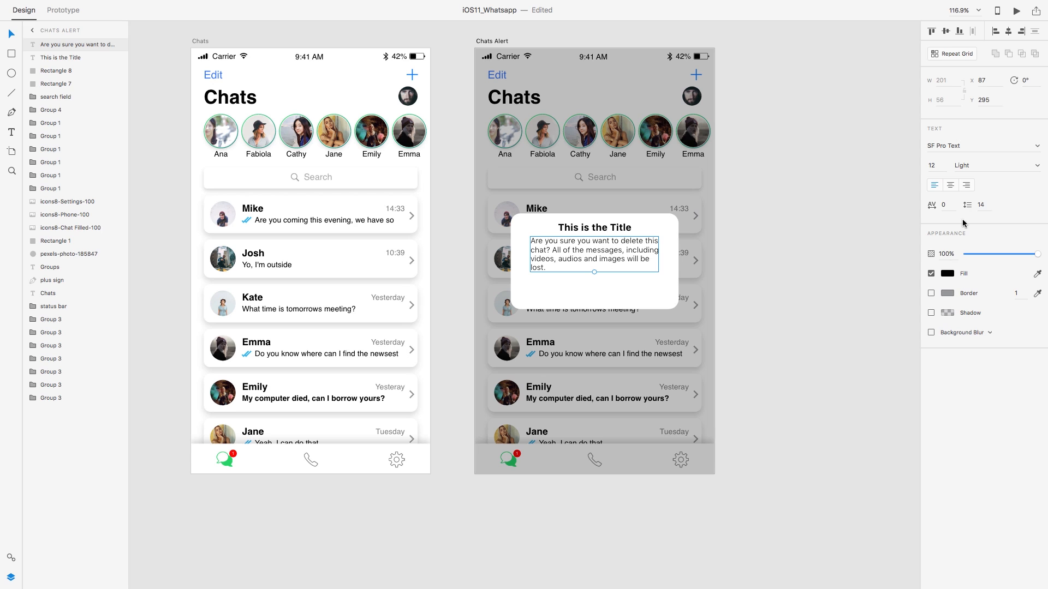
{"action": "left_click", "coordinate": [951, 186]}
{"action": "left_click", "coordinate": [873, 234]}
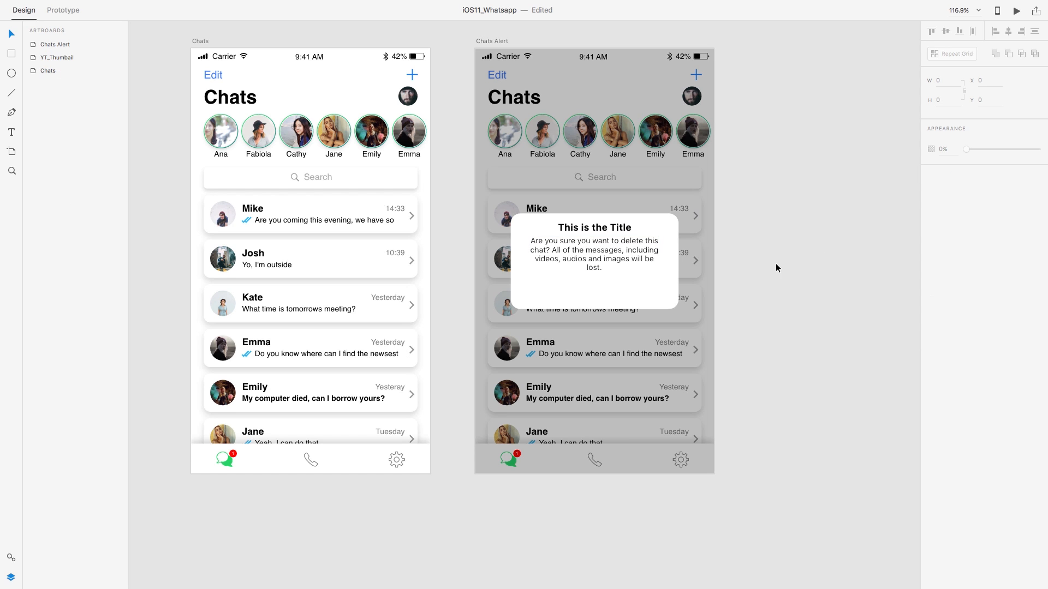
{"action": "left_click", "coordinate": [603, 261]}
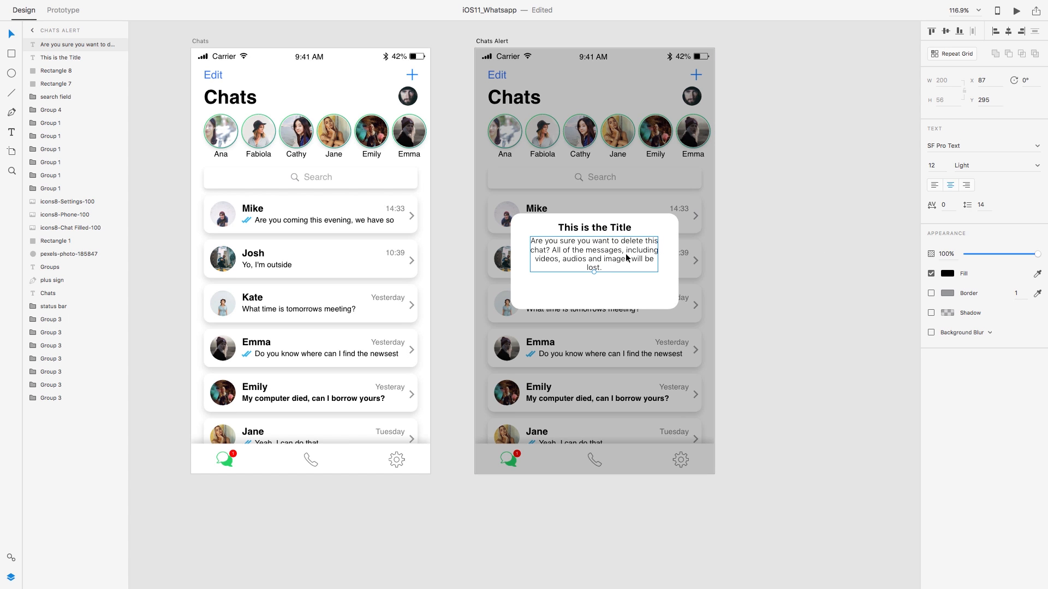
{"action": "left_click", "coordinate": [629, 287]}
{"action": "key", "text": "Escape"}
Draw a horizontal divider line about 263 px wide across the alert box beneath the message
{"action": "key", "text": "l"}
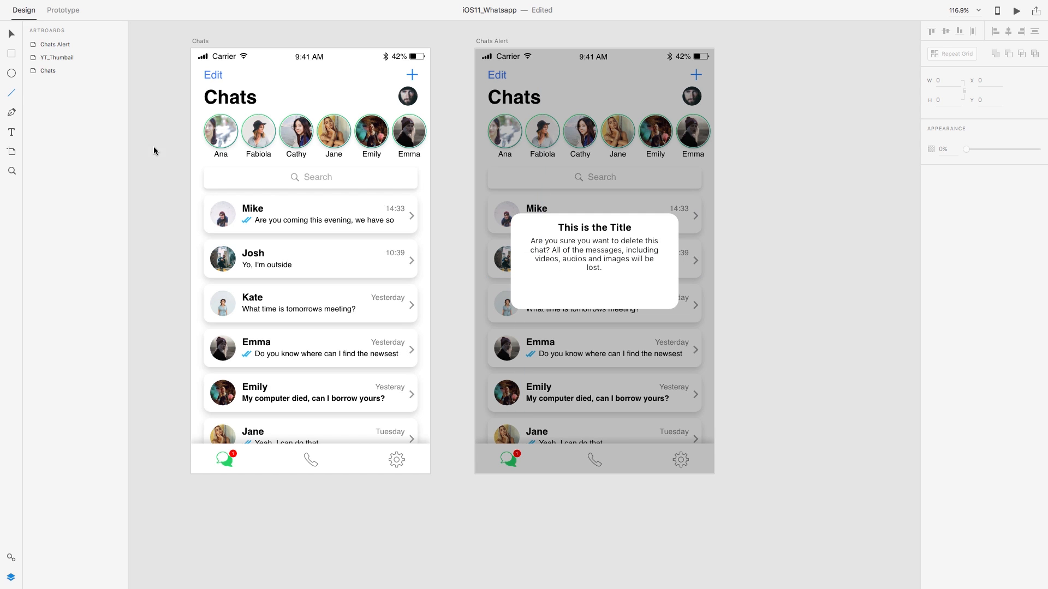
{"action": "left_click", "coordinate": [10, 94]}
{"action": "left_click_drag", "start_coordinate": [515, 277], "coordinate": [678, 280]}
{"action": "key", "text": "Escape"}
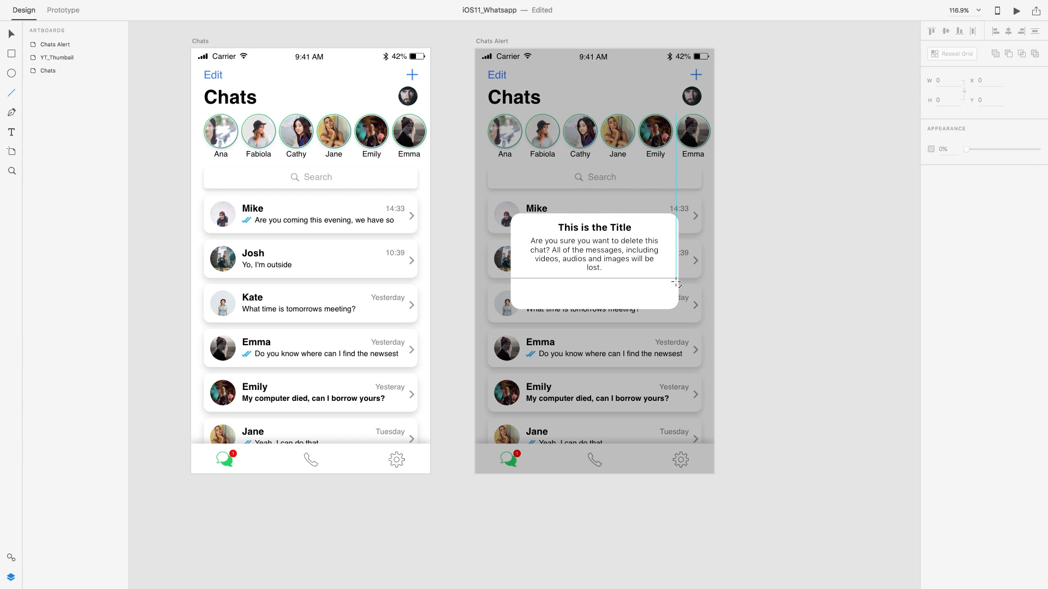
Colour the horizontal divider's border black #000000 with 10% alpha
{"action": "left_click", "coordinate": [623, 278]}
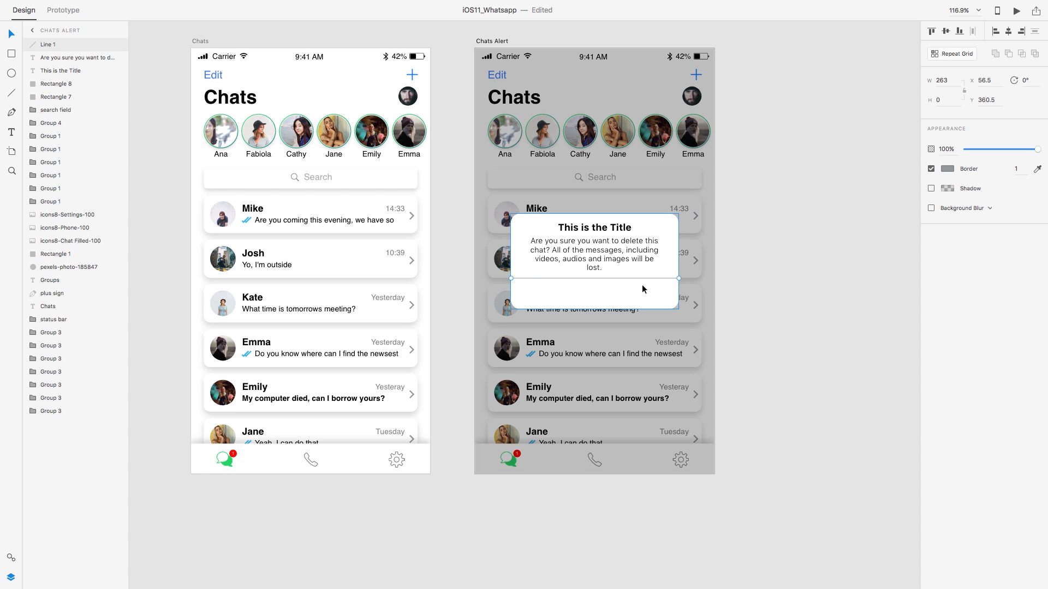
{"action": "left_click", "coordinate": [948, 168]}
{"action": "left_click", "coordinate": [831, 235]}
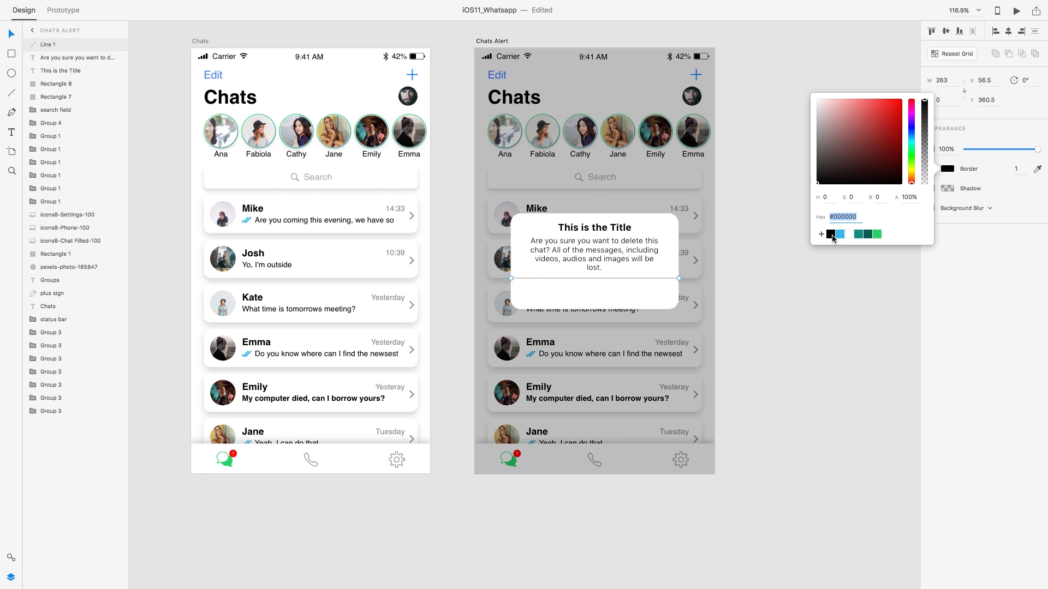
{"action": "left_click_drag", "start_coordinate": [925, 102], "coordinate": [925, 179]}
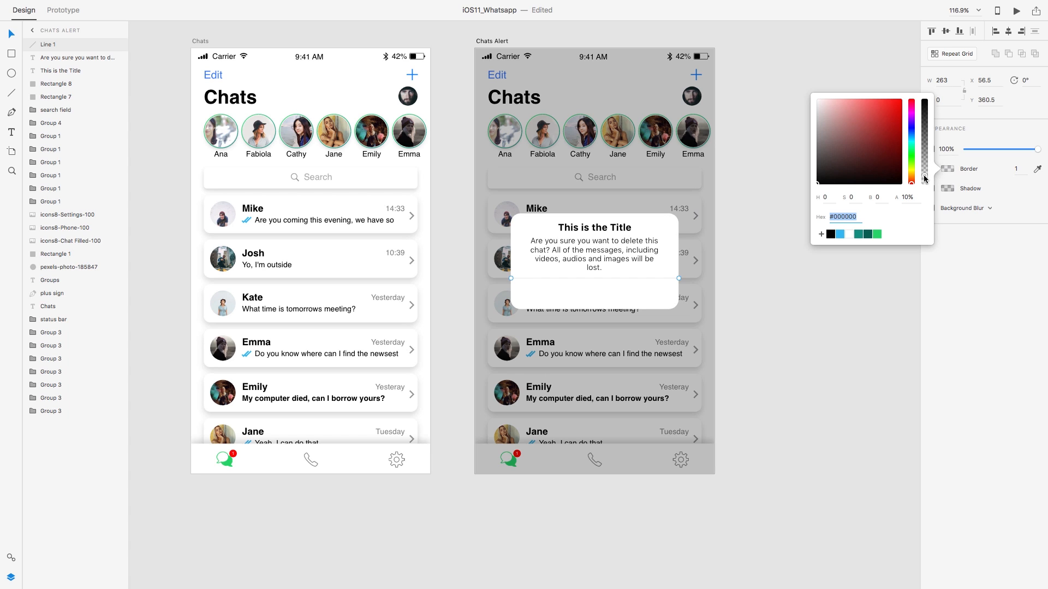
{"action": "left_click", "coordinate": [590, 288]}
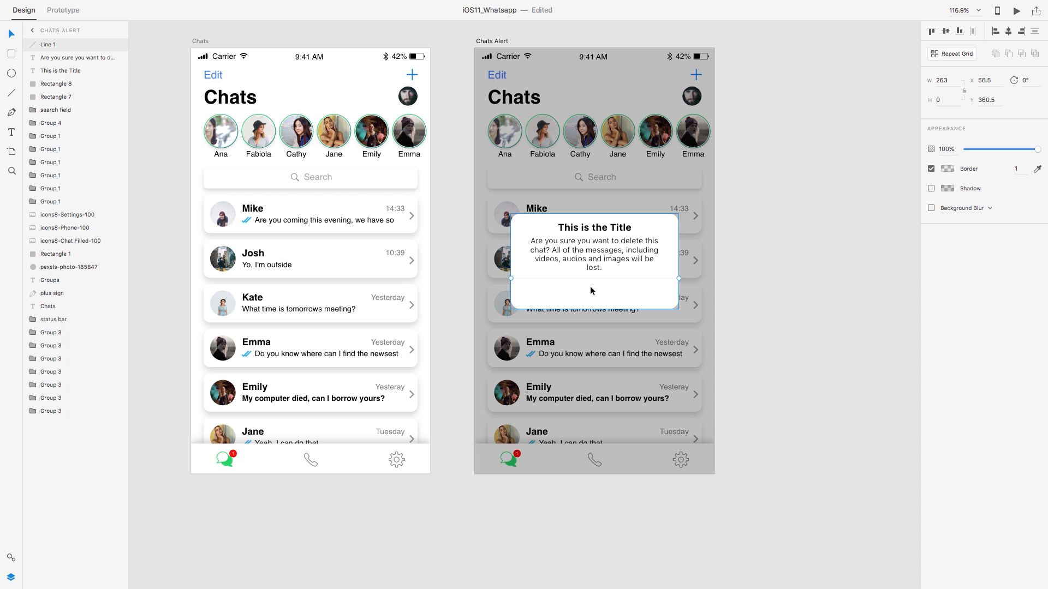
Draw a vertical divider about 49 px tall from the horizontal divider's midpoint to the box's lower edge, coloured black with 10% alpha
{"action": "key", "text": "l"}
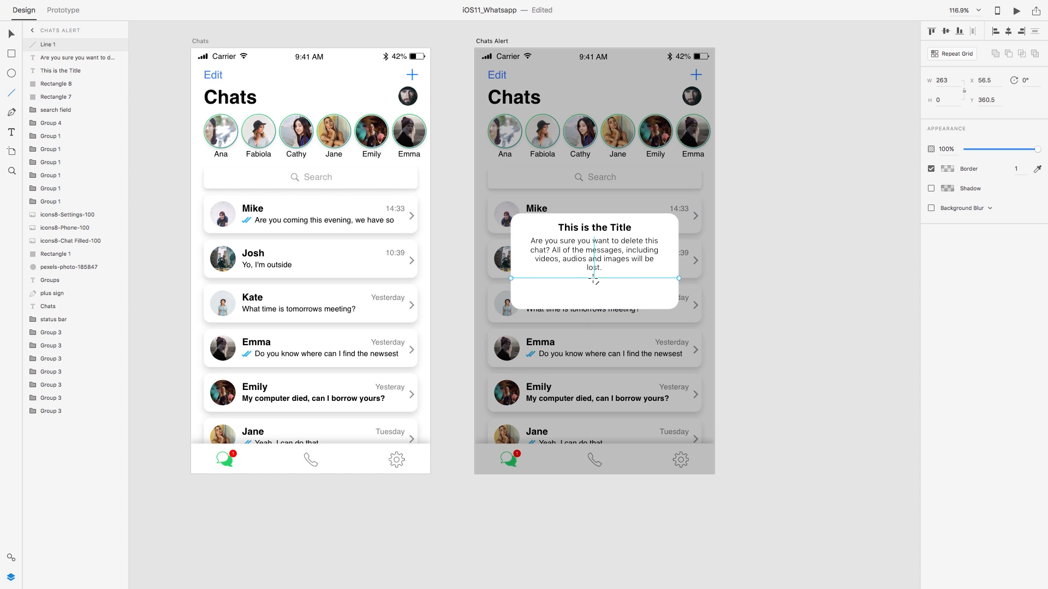
{"action": "left_click_drag", "start_coordinate": [594, 278], "coordinate": [594, 309]}
{"action": "left_click", "coordinate": [831, 235]}
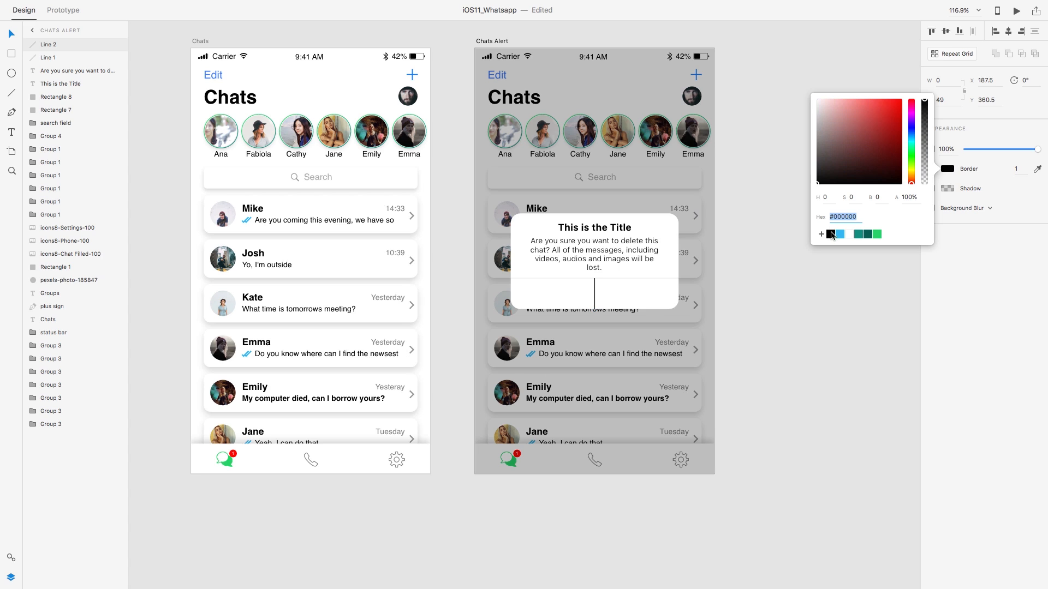
{"action": "left_click", "coordinate": [913, 198]}
{"action": "type", "text": "10"}
{"action": "key", "text": "Return"}
{"action": "left_click", "coordinate": [824, 278]}
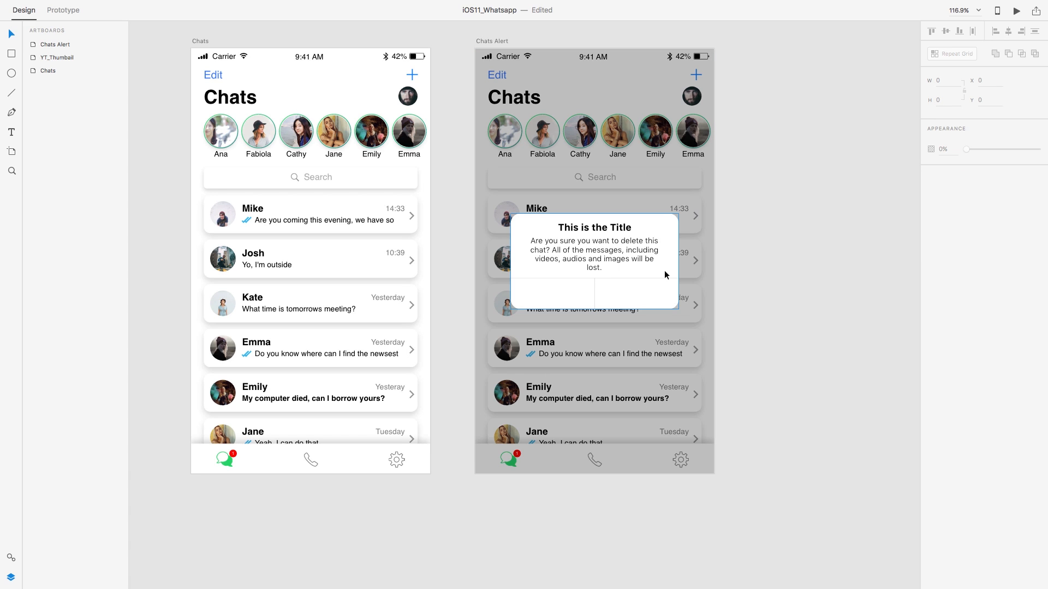
Move the horizontal divider slightly lower in the alert box and shorten the vertical divider to start at it
{"action": "left_click", "coordinate": [614, 278]}
{"action": "left_click_drag", "start_coordinate": [622, 279], "coordinate": [595, 288]}
{"action": "left_click", "coordinate": [595, 281]}
Move the title and message together slightly lower to balance the spacing above the horizontal divider
{"action": "left_click", "coordinate": [592, 262]}
{"action": "left_click", "coordinate": [599, 230], "text": "shift"}
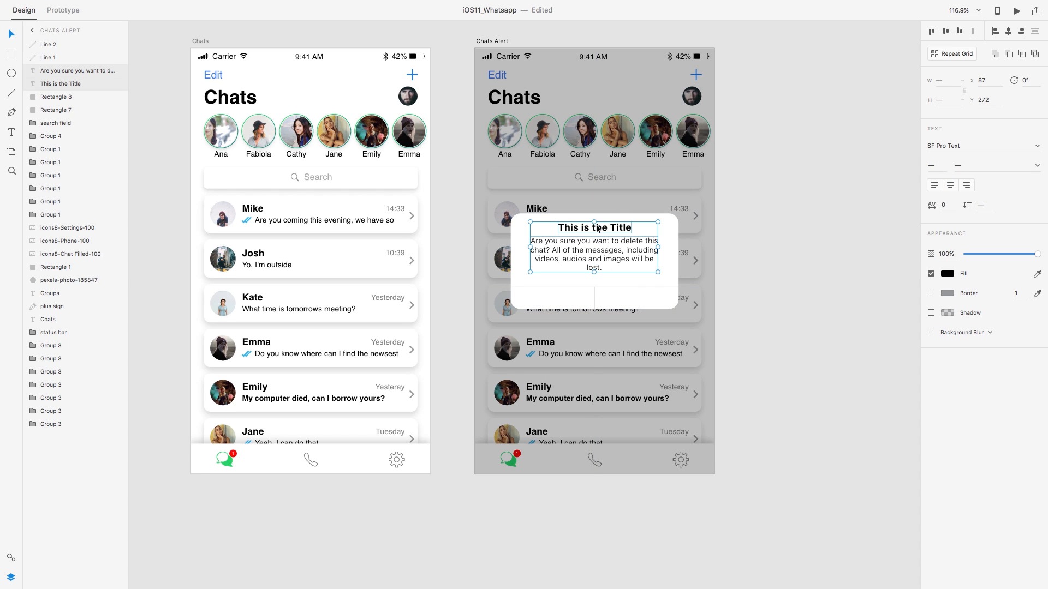
{"action": "left_click_drag", "start_coordinate": [601, 229], "coordinate": [609, 236]}
{"action": "left_click", "coordinate": [811, 256]}
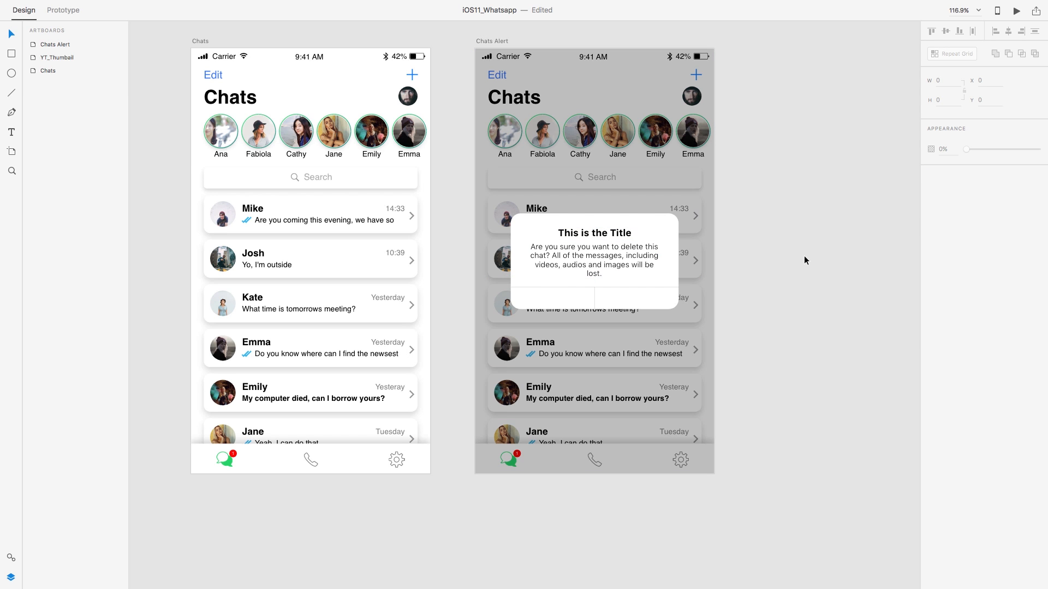
Add the text "Cancel" in the left button area below the horizontal divider
{"action": "scroll", "coordinate": [616, 268], "scroll_direction": "up", "scroll_amount": 10}
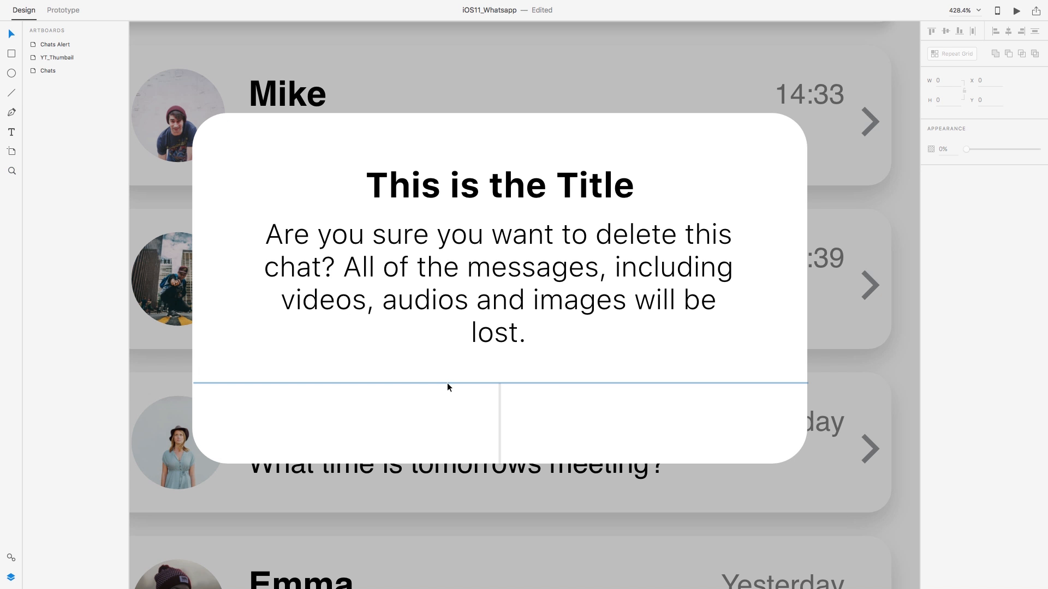
{"action": "key", "text": "t"}
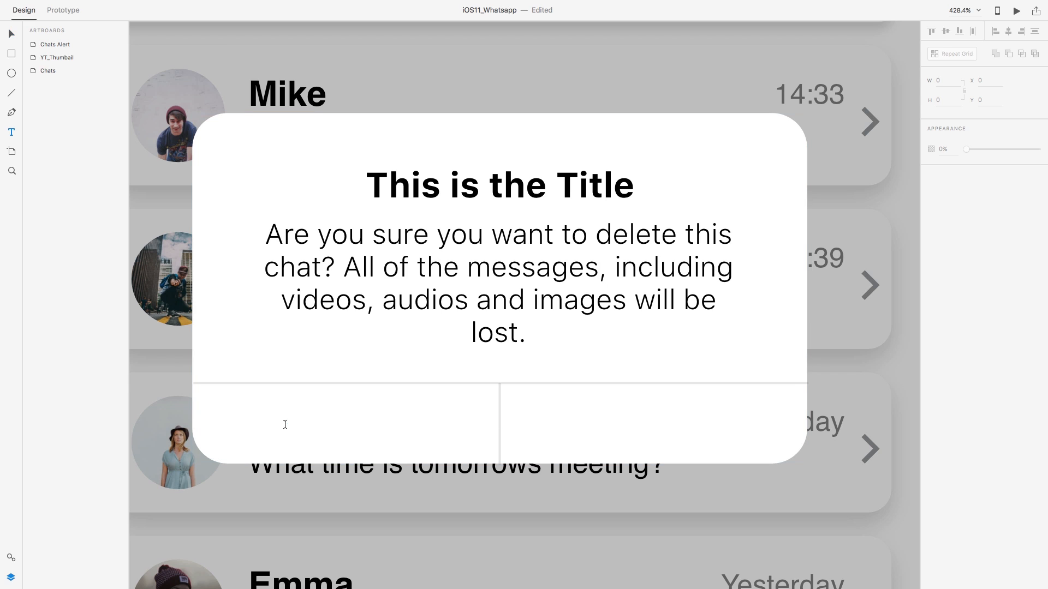
{"action": "left_click", "coordinate": [285, 424]}
{"action": "type", "text": "C"}
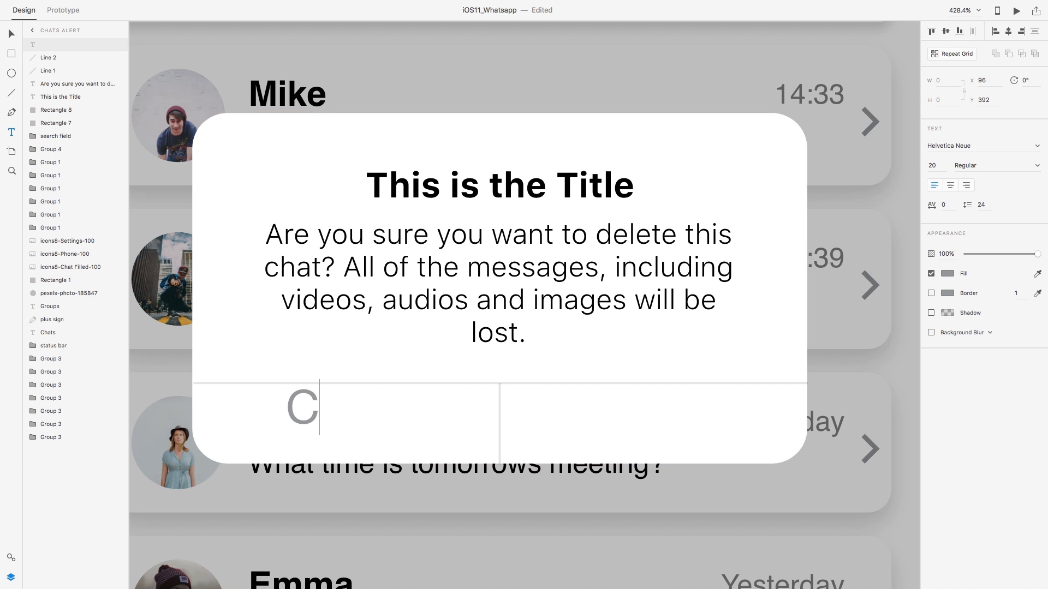
{"action": "type", "text": "ancel"}
Set the Cancel label's fill colour to #007AFF
{"action": "key", "text": "super+a"}
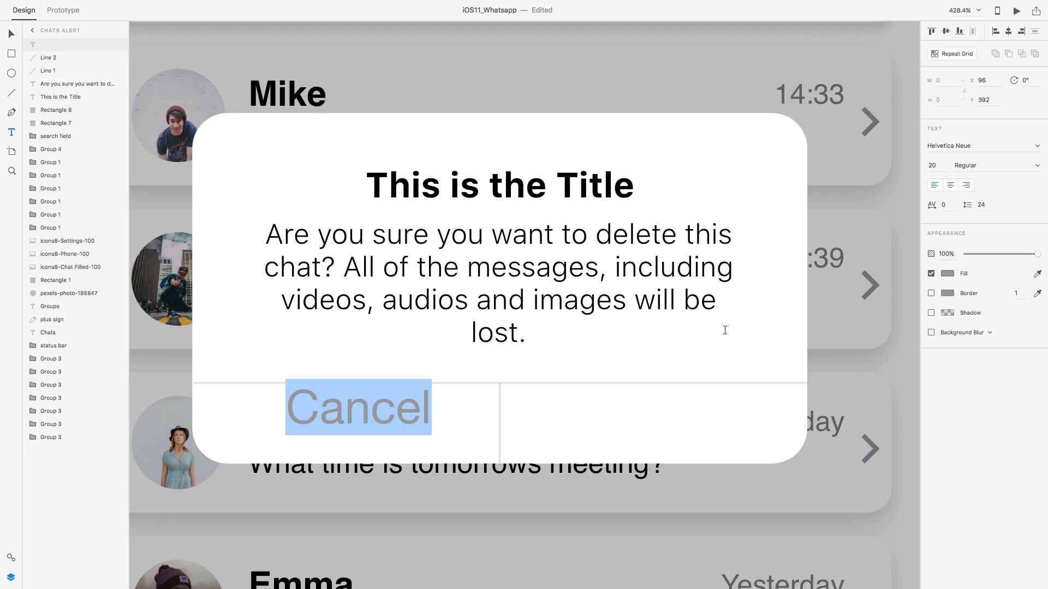
{"action": "left_click", "coordinate": [948, 274]}
{"action": "double_click", "coordinate": [844, 322]}
{"action": "type", "text": "007AFF"}
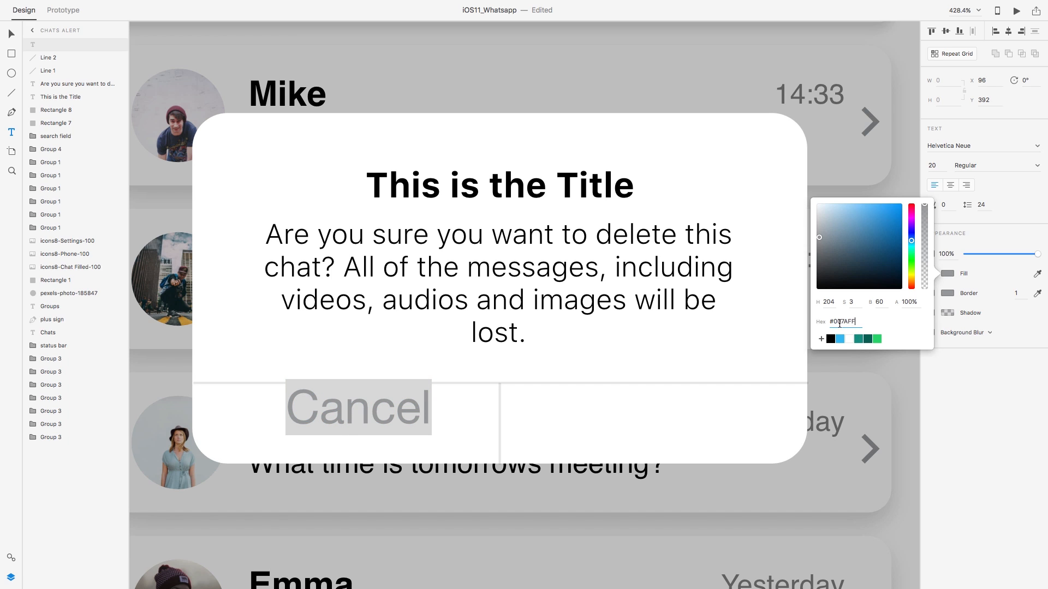
{"action": "key", "text": "Return"}
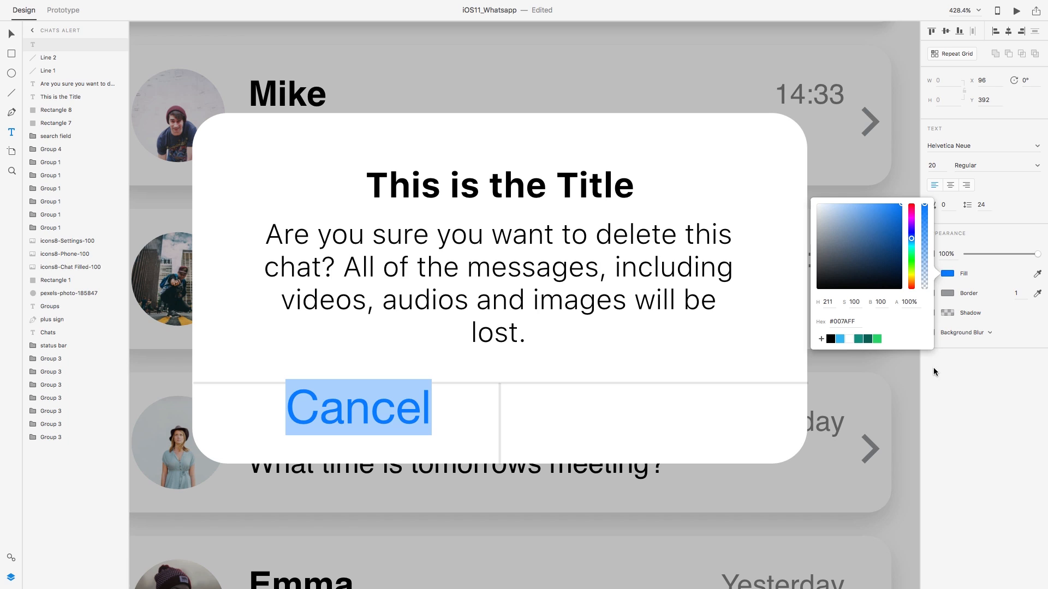
{"action": "key", "text": "Escape"}
Set the Cancel label's font to SF Pro Text in Light
{"action": "left_click", "coordinate": [955, 146]}
{"action": "type", "text": "SF Pro Display"}
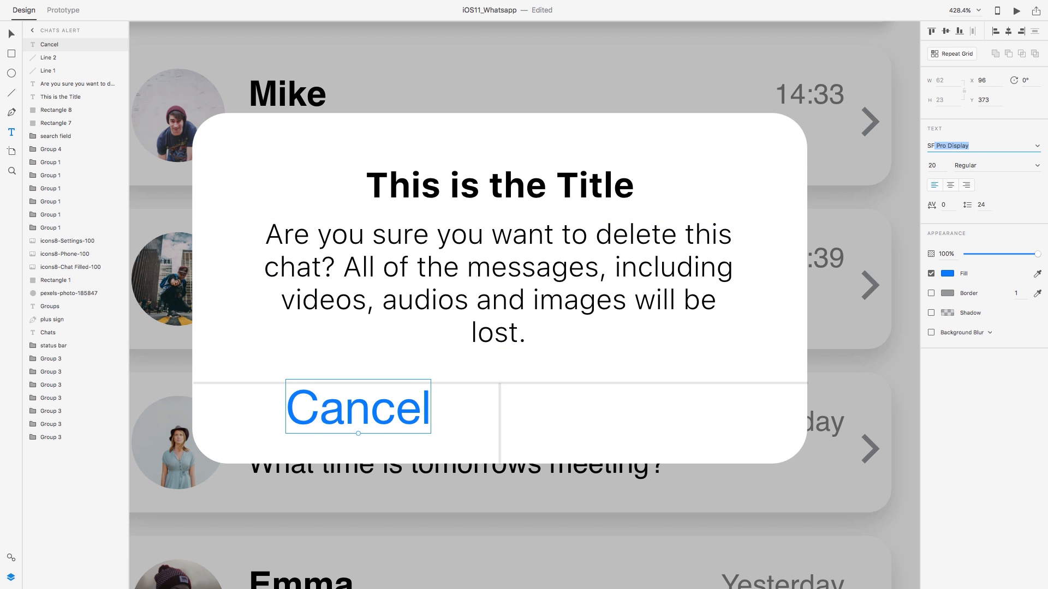
{"action": "key", "text": "Return"}
{"action": "key", "text": "Escape"}
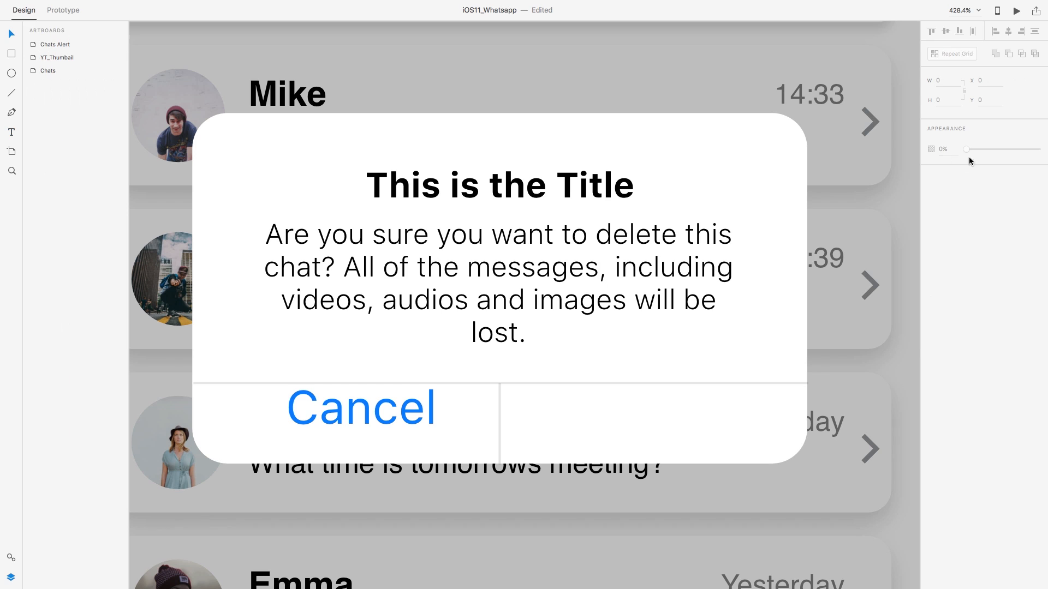
{"action": "left_click", "coordinate": [415, 391]}
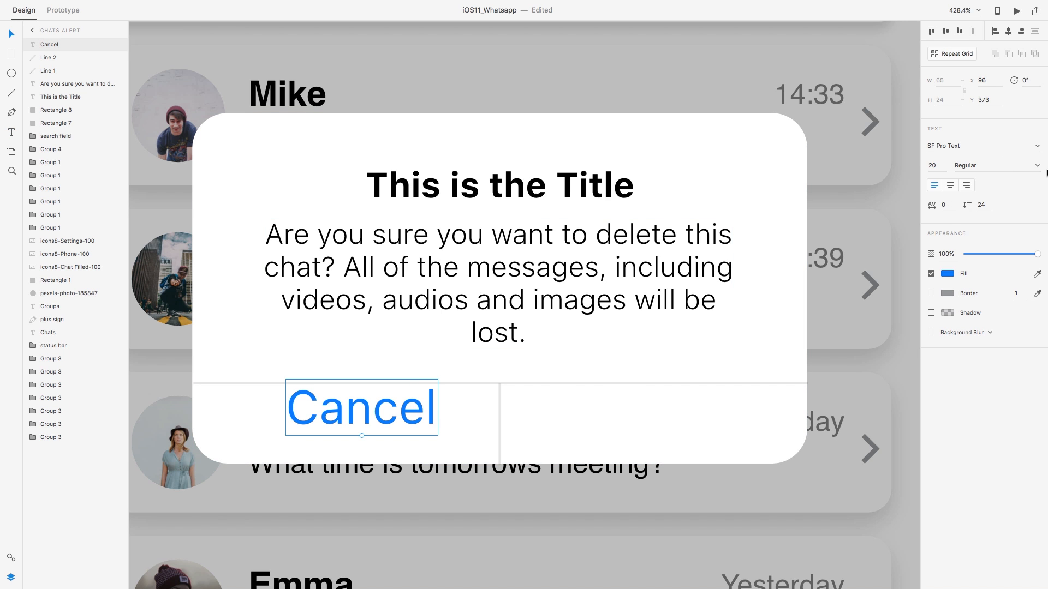
{"action": "left_click", "coordinate": [1036, 166]}
{"action": "left_click", "coordinate": [977, 182]}
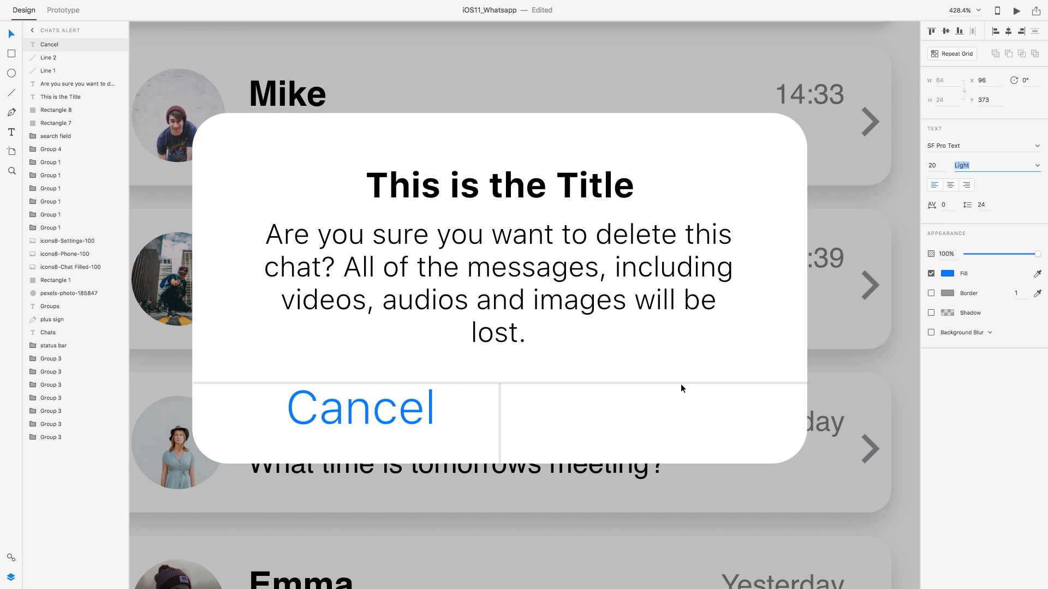
Set the Cancel label's font size to 15 and centre it within the left button area
{"action": "left_click", "coordinate": [932, 166]}
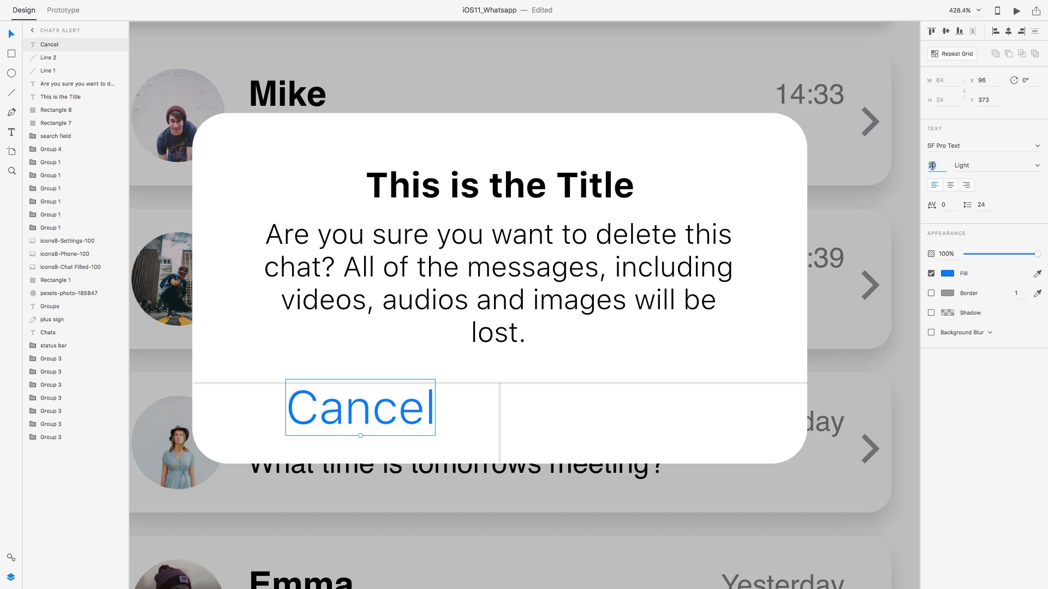
{"action": "type", "text": "15"}
{"action": "key", "text": "Return"}
{"action": "left_click", "coordinate": [268, 418]}
Duplicate the Cancel label into the right button area, centre-align its text and change the wording to "OK"
{"action": "left_click", "coordinate": [361, 420]}
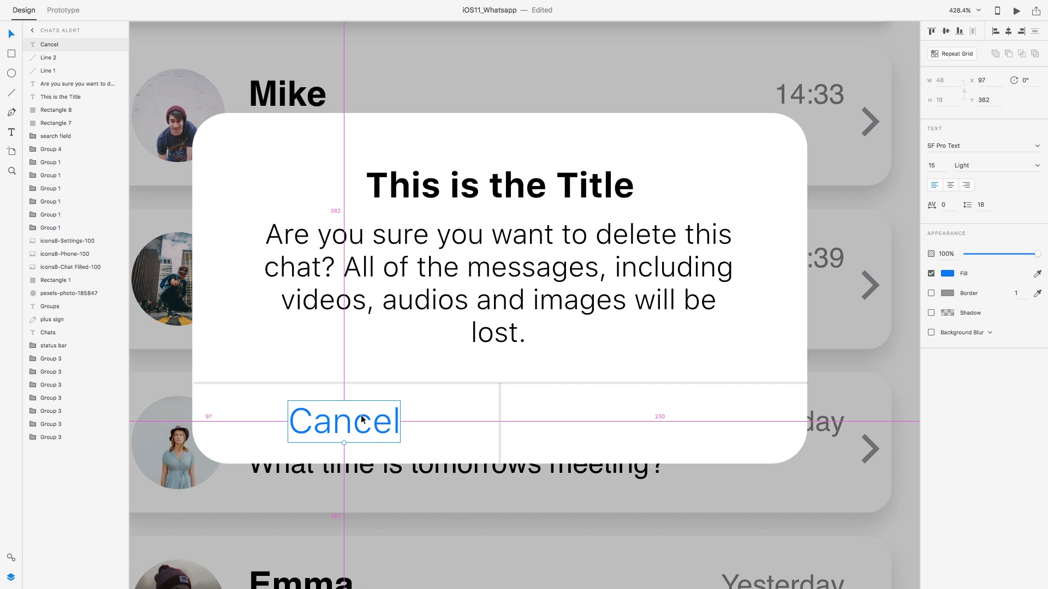
{"action": "left_click_drag", "start_coordinate": [361, 419], "coordinate": [644, 418], "text": "alt"}
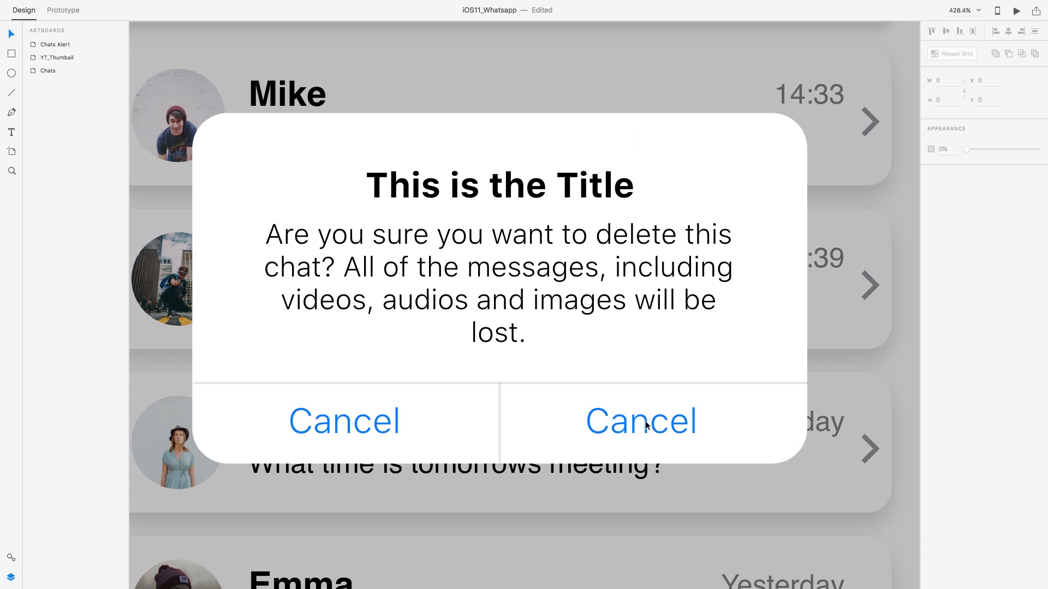
{"action": "double_click", "coordinate": [645, 420]}
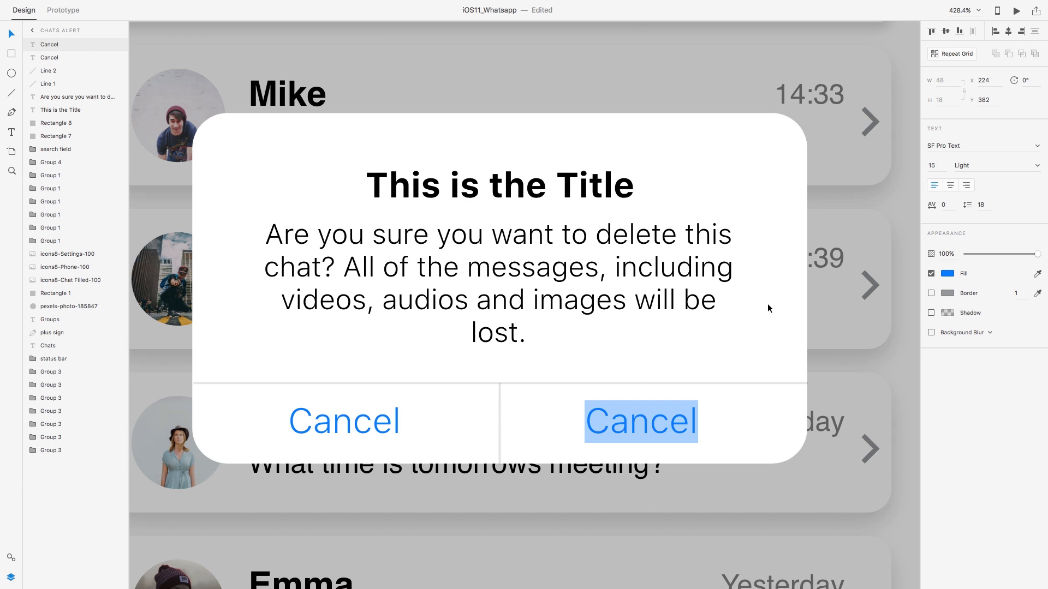
{"action": "left_click", "coordinate": [950, 185]}
{"action": "type", "text": "OK"}
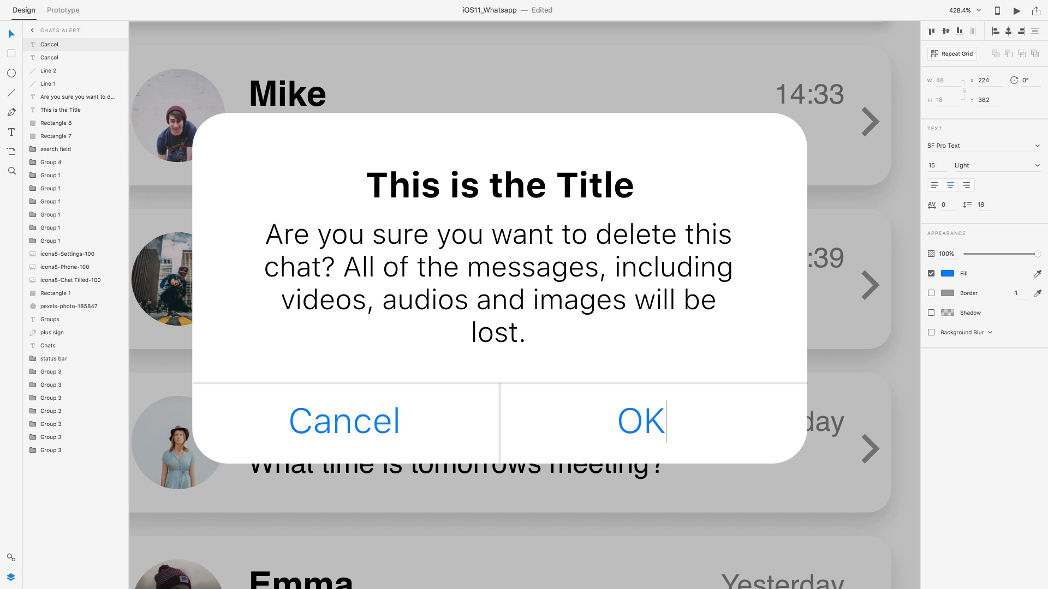
Set the right button label's font weight to Semibold and change its text to "Ok"
{"action": "key", "text": "super+a"}
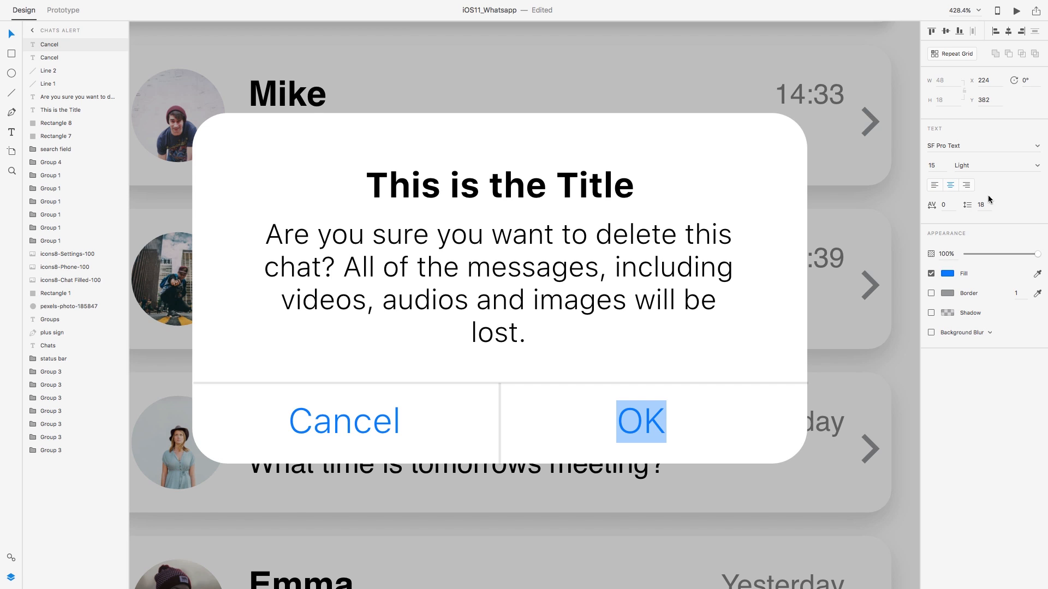
{"action": "left_click", "coordinate": [1039, 166]}
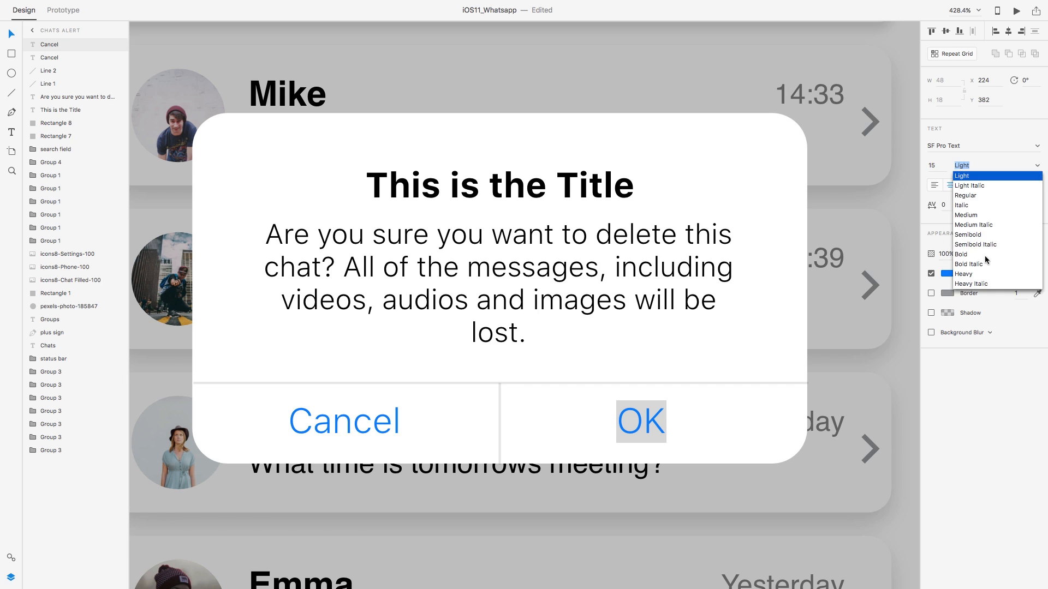
{"action": "left_click", "coordinate": [987, 253]}
{"action": "left_click", "coordinate": [1038, 166]}
{"action": "left_click", "coordinate": [976, 235]}
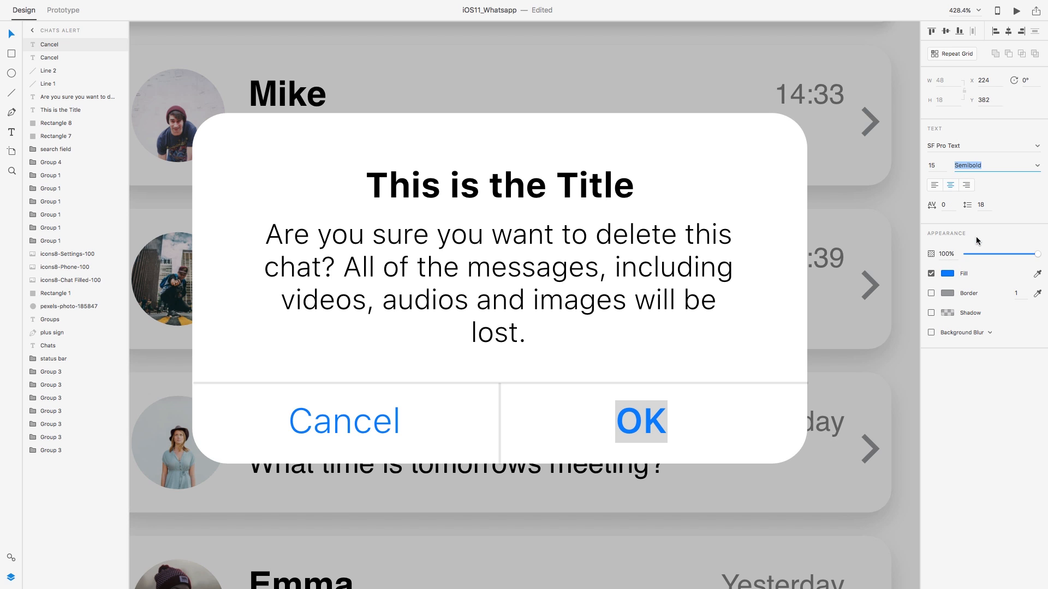
{"action": "double_click", "coordinate": [642, 421]}
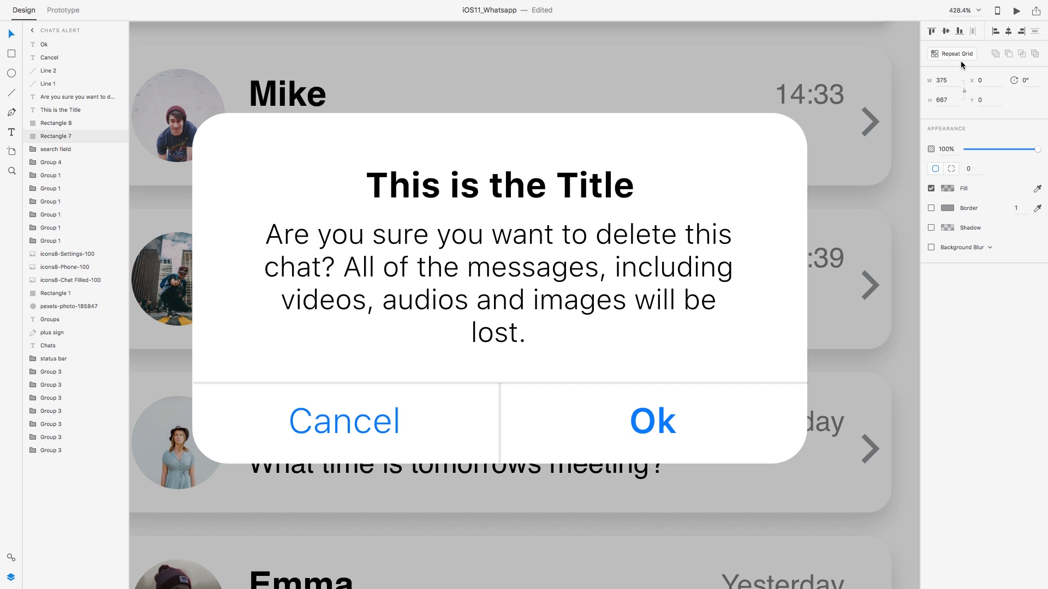
In prototype mode, link the first chat row on the Chats artboard to the Chats Alert artboard
{"action": "left_click", "coordinate": [965, 11]}
{"action": "type", "text": "100"}
{"action": "key", "text": "Return"}
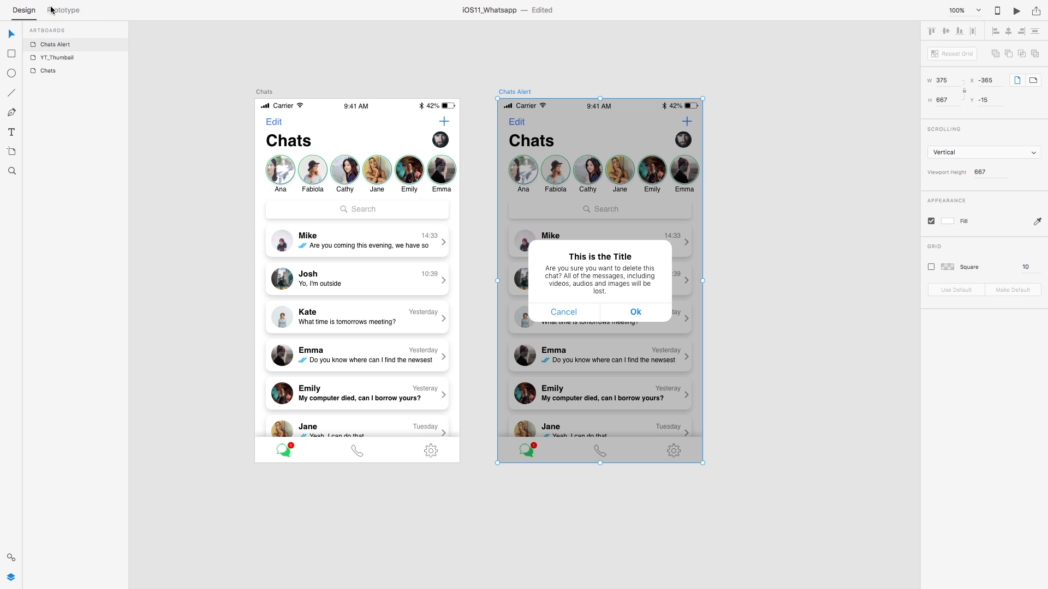
{"action": "left_click", "coordinate": [62, 10]}
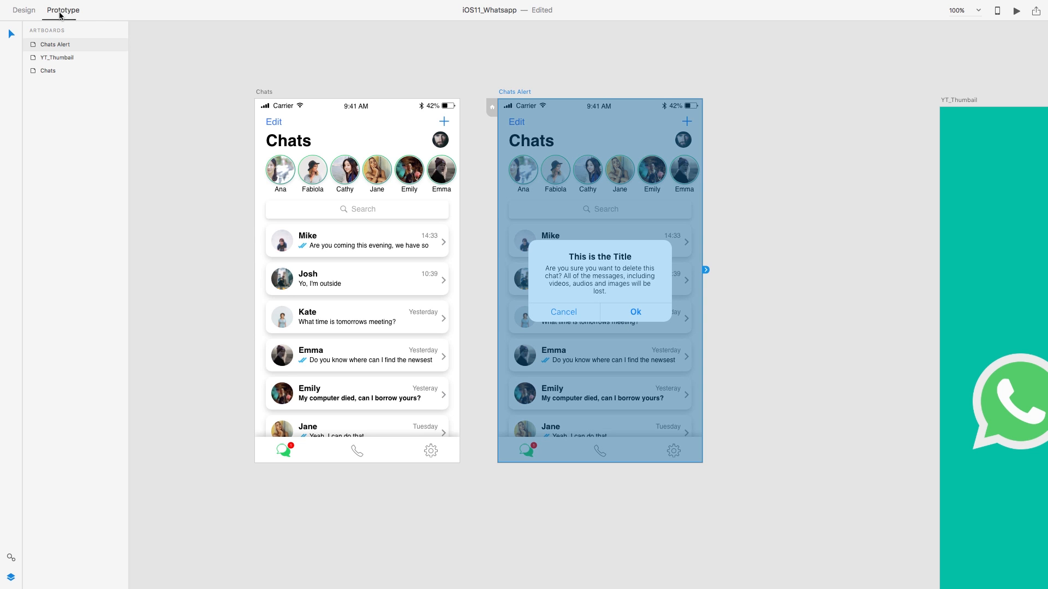
{"action": "left_click", "coordinate": [255, 89]}
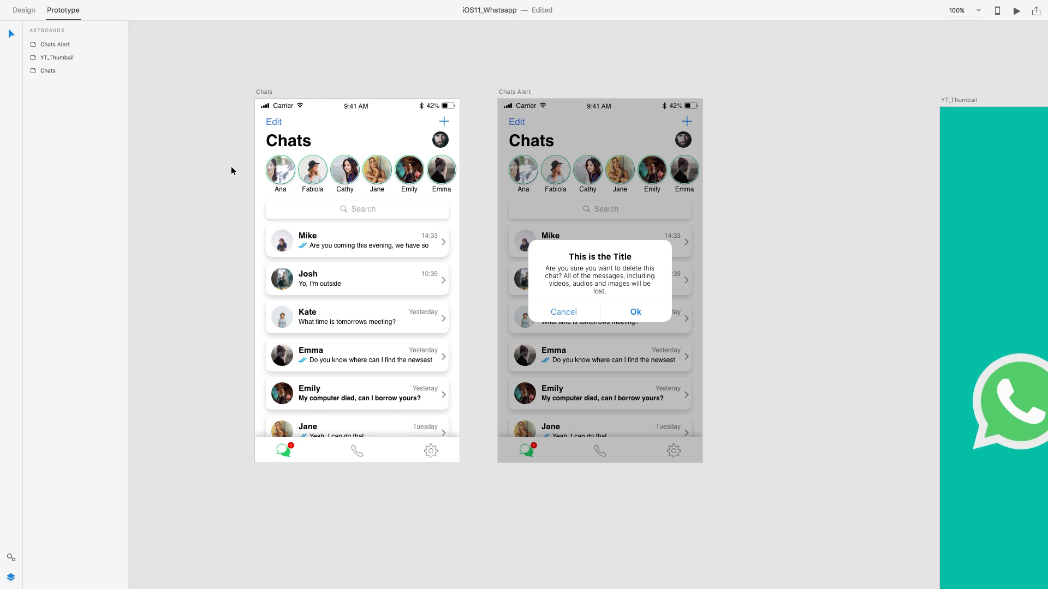
{"action": "left_click", "coordinate": [404, 235]}
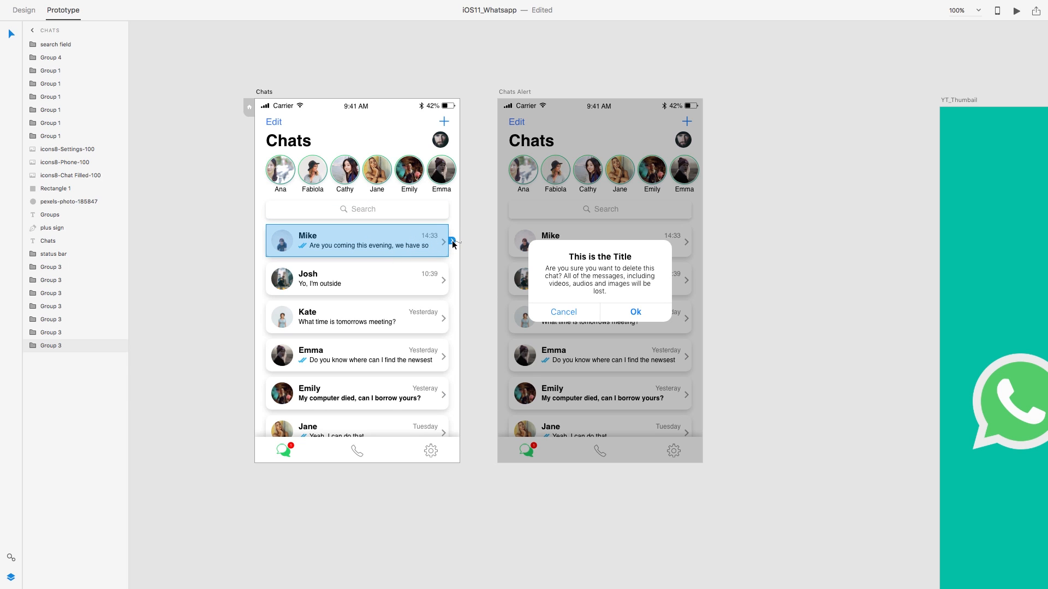
{"action": "left_click_drag", "start_coordinate": [452, 244], "coordinate": [505, 193]}
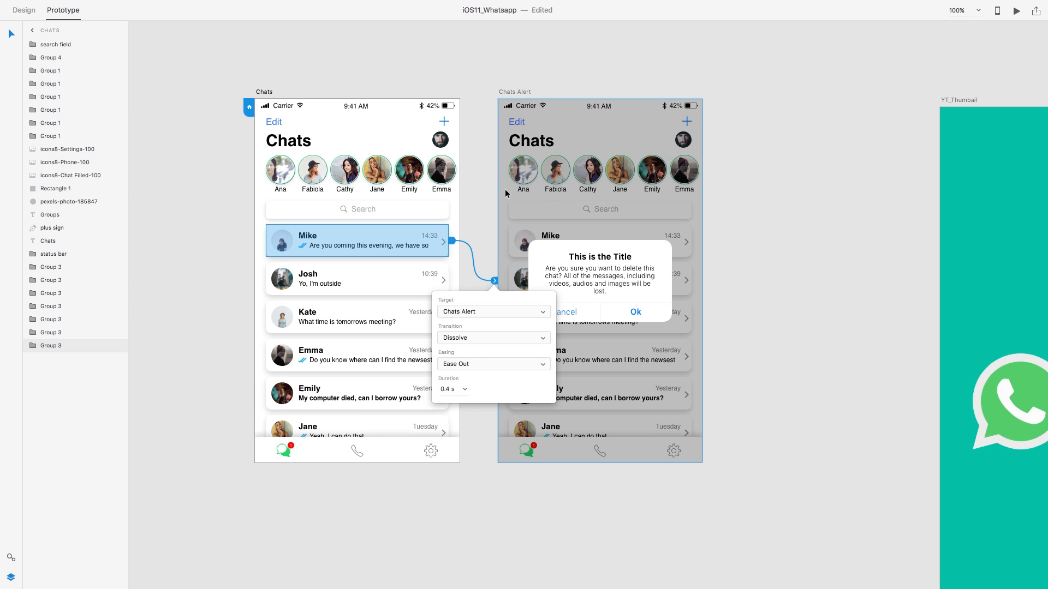
Configure the link's interaction with a Dissolve transition, Ease Out easing and a 0.2 s duration
{"action": "left_click", "coordinate": [460, 337]}
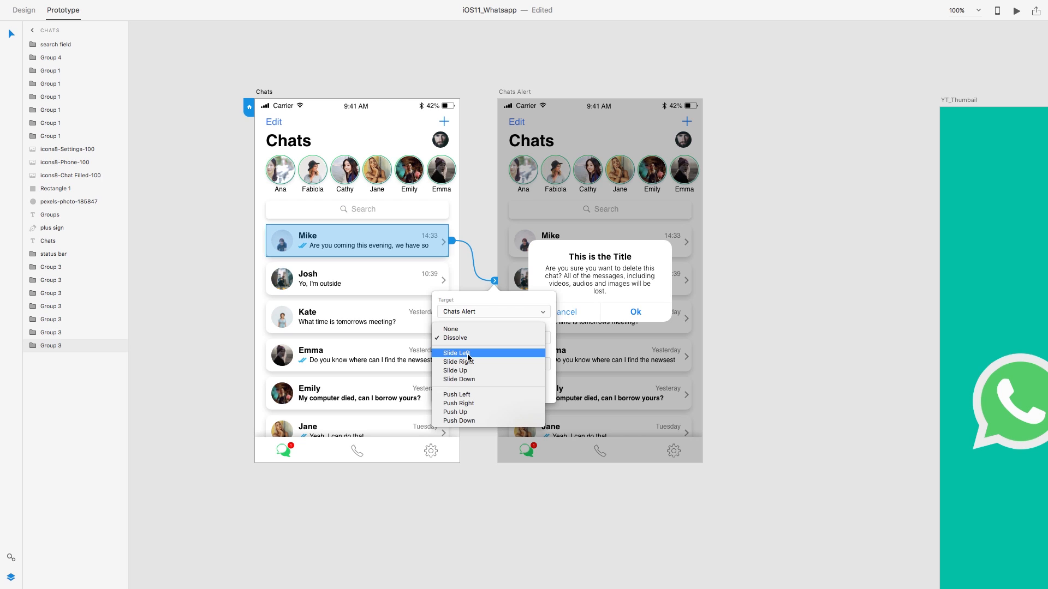
{"action": "left_click", "coordinate": [465, 338]}
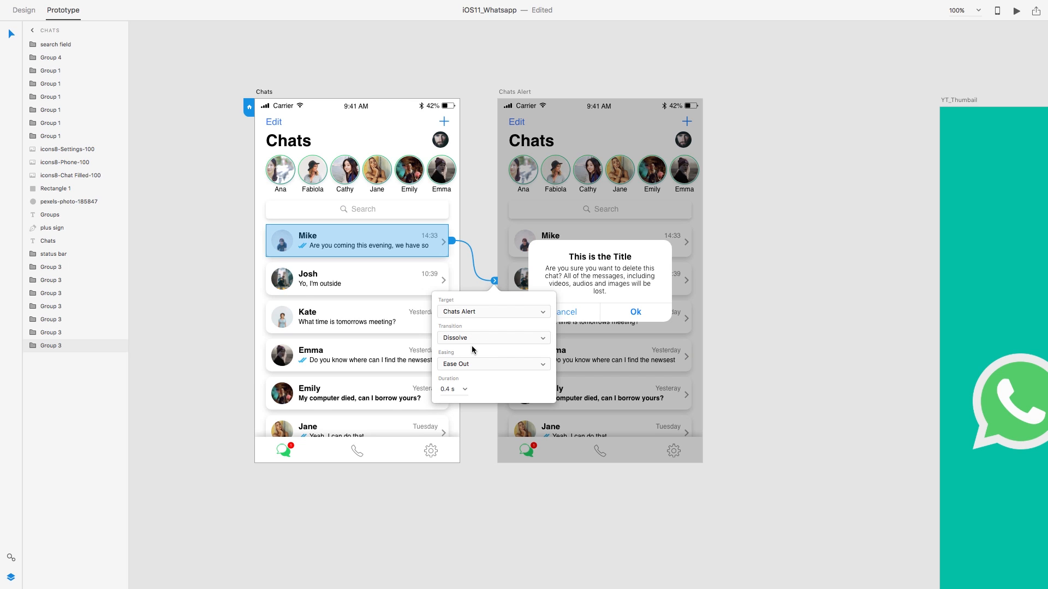
{"action": "left_click", "coordinate": [466, 362]}
{"action": "left_click", "coordinate": [467, 364]}
{"action": "left_click", "coordinate": [452, 390]}
{"action": "left_click", "coordinate": [454, 390]}
{"action": "key", "text": "BackSpace"}
{"action": "type", "text": "2"}
{"action": "key", "text": "Return"}
{"action": "left_click", "coordinate": [480, 217]}
Preview the prototype and trigger the delete alert from the first chat row
{"action": "scroll", "coordinate": [473, 215], "scroll_direction": "down", "scroll_amount": 1}
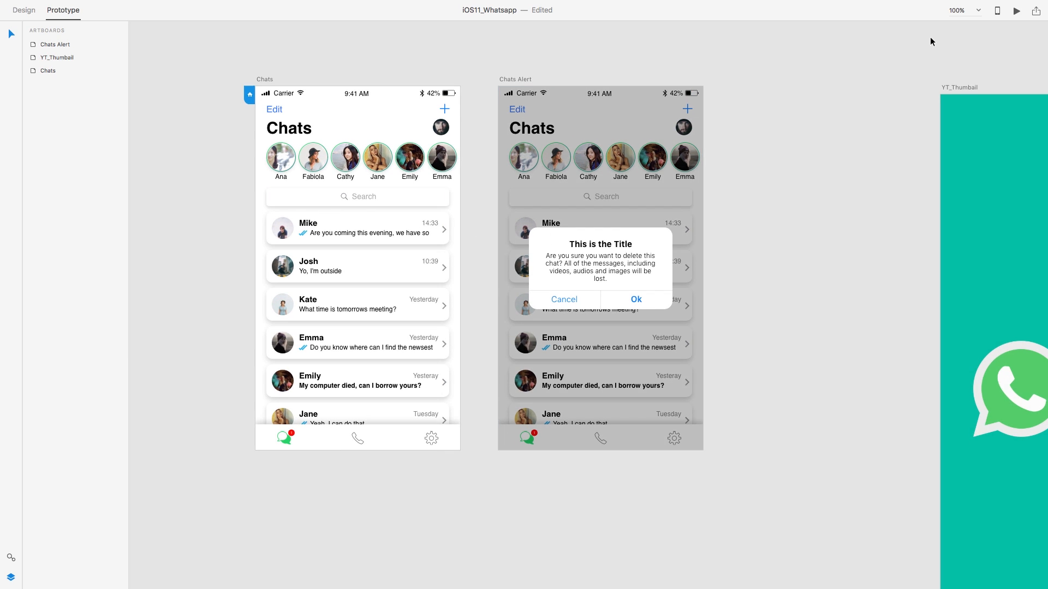
{"action": "left_click", "coordinate": [1017, 12]}
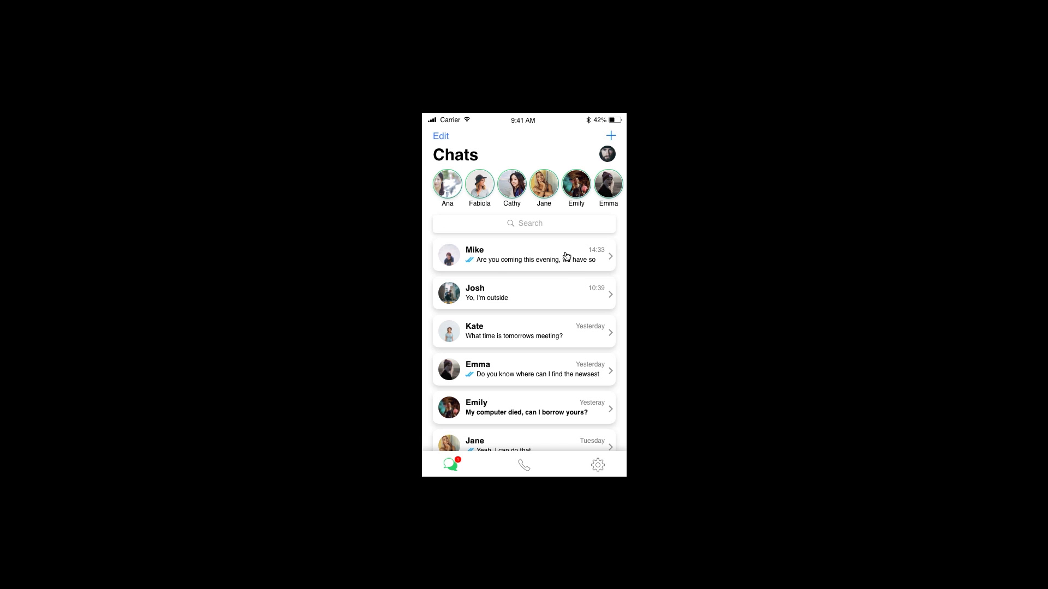
{"action": "left_click", "coordinate": [510, 249]}
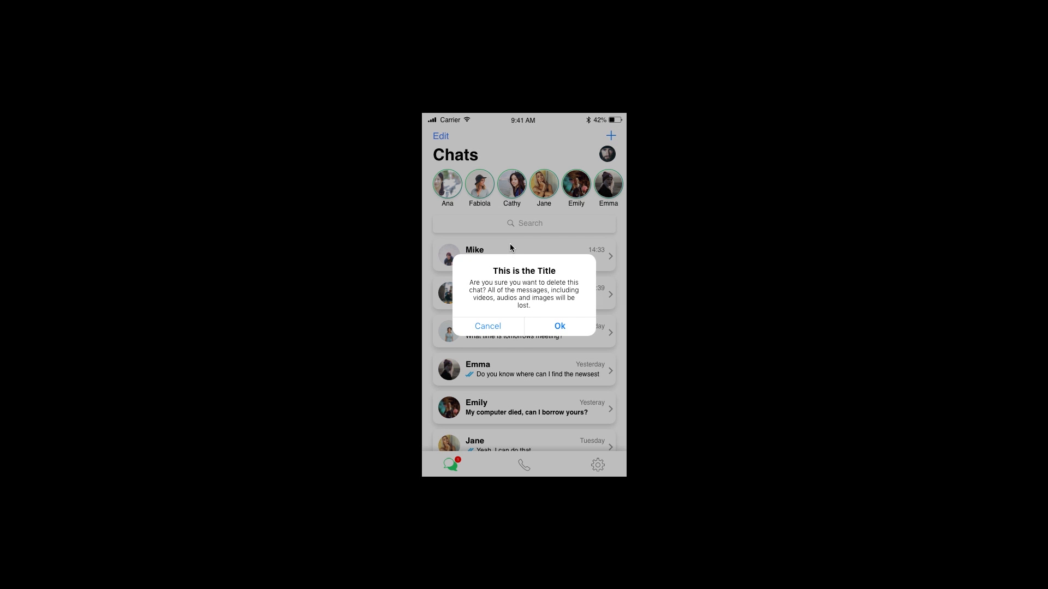